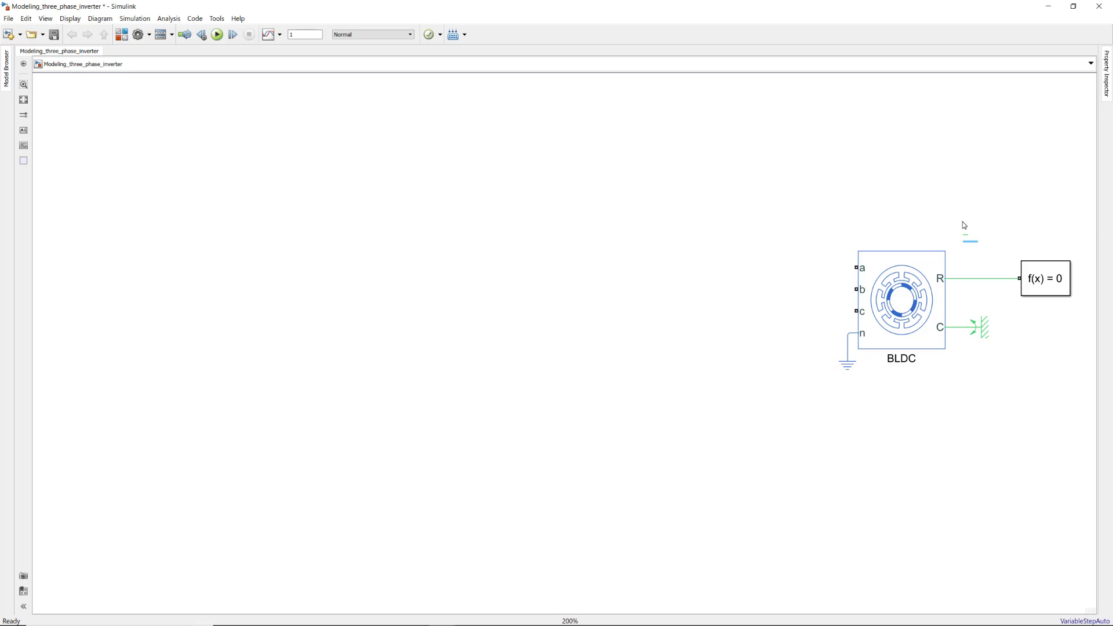
text(iner)
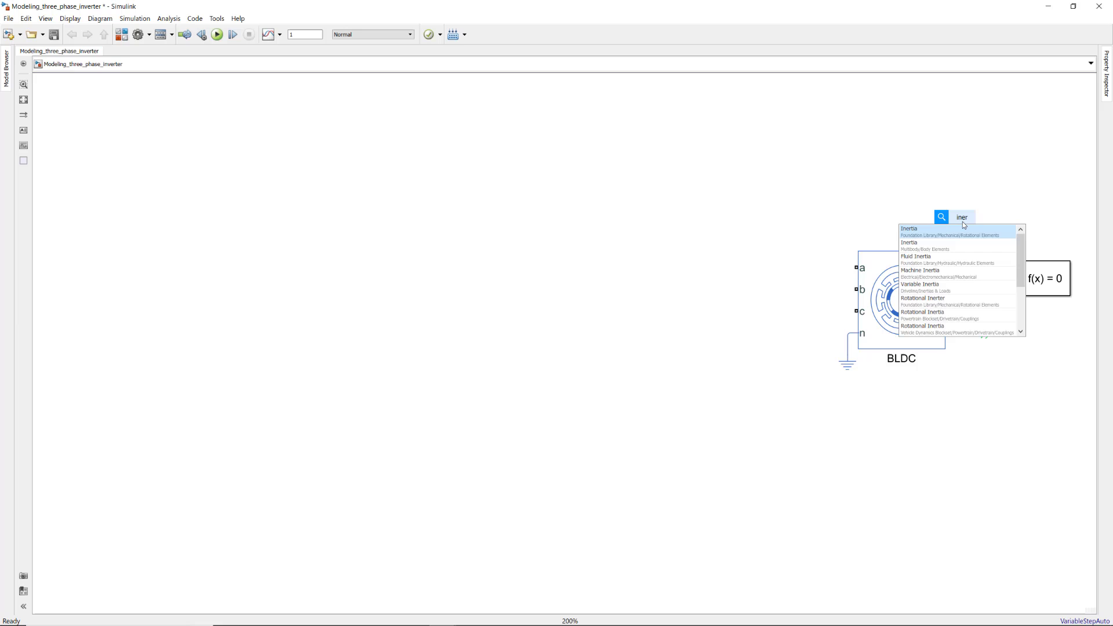
Step: Insert an Inertia block of 0.2, flip it and place it on the BLDC rotor line
key(Return)
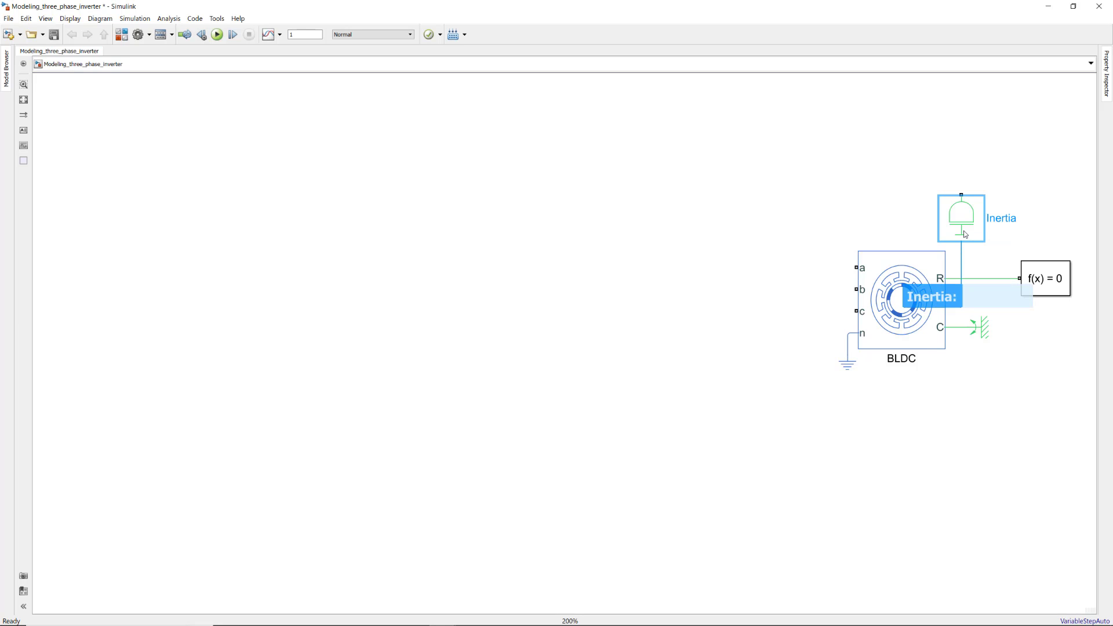
text(0.2)
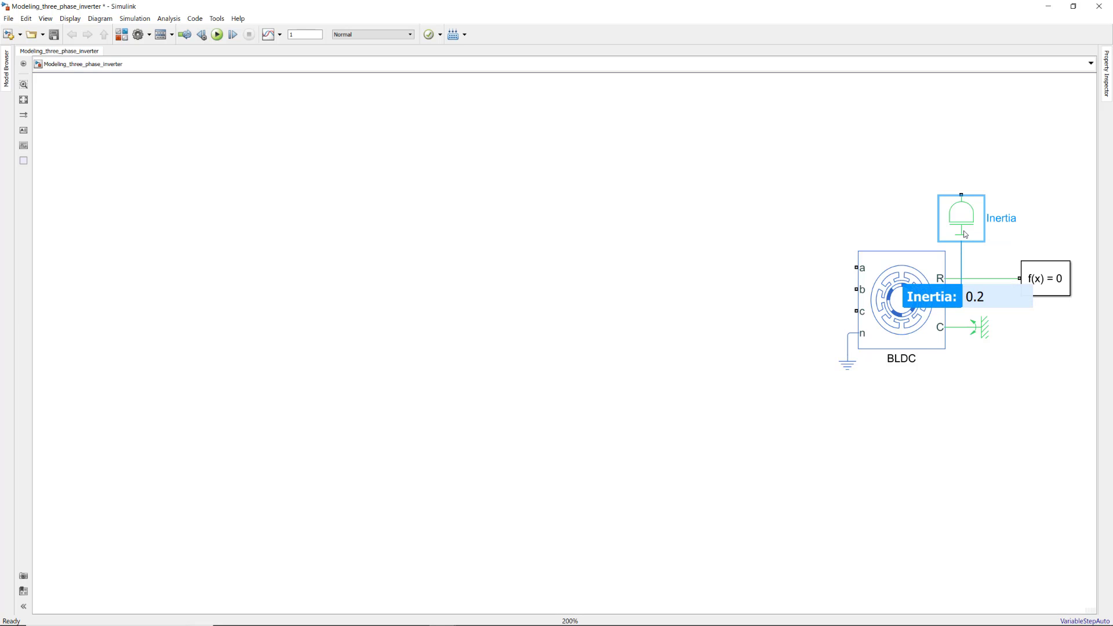
key(Return)
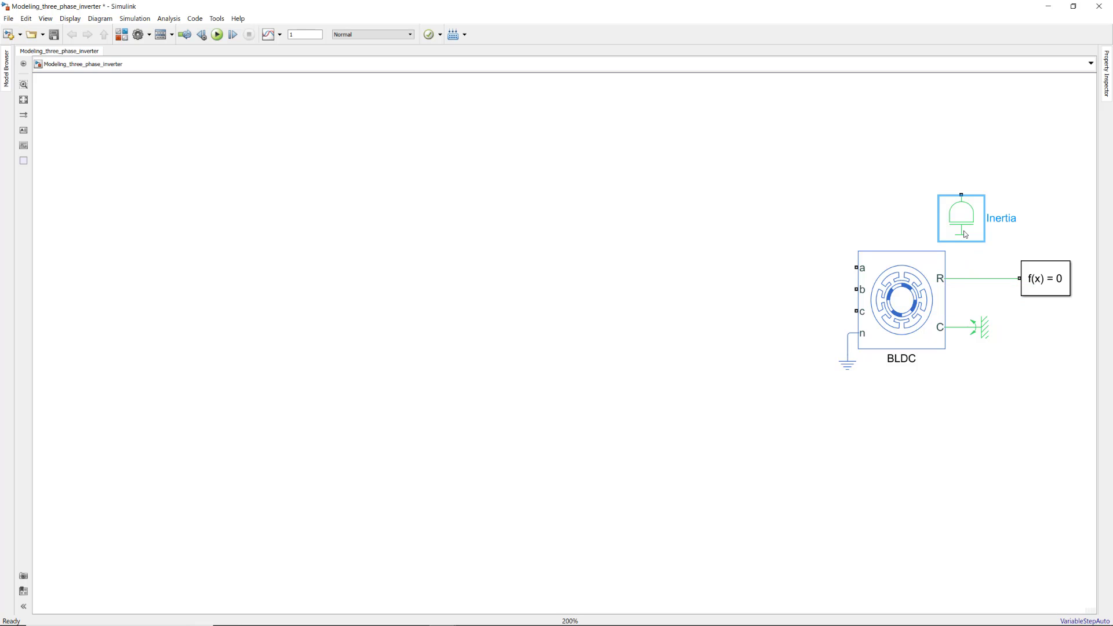
key(ctrl+i)
mouse_move(964, 234)
mouse_down()
mouse_move(976, 243)
mouse_move(976, 278)
mouse_up()
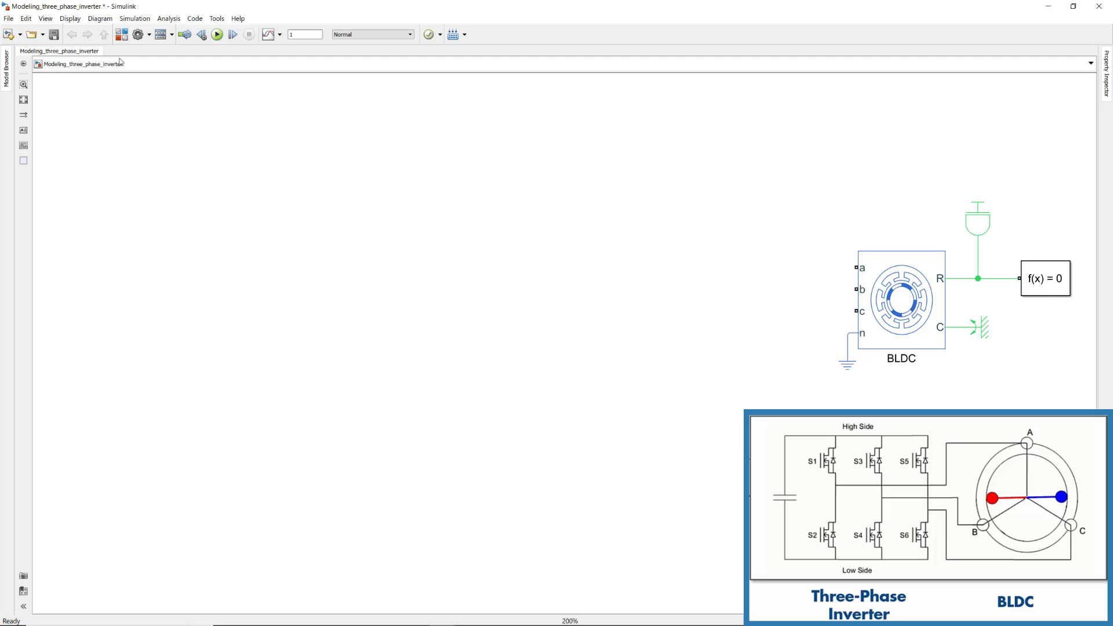
Step: Add a MOSFET (Ideal, Switching) block to the model and change its threshold voltage
click(122, 35)
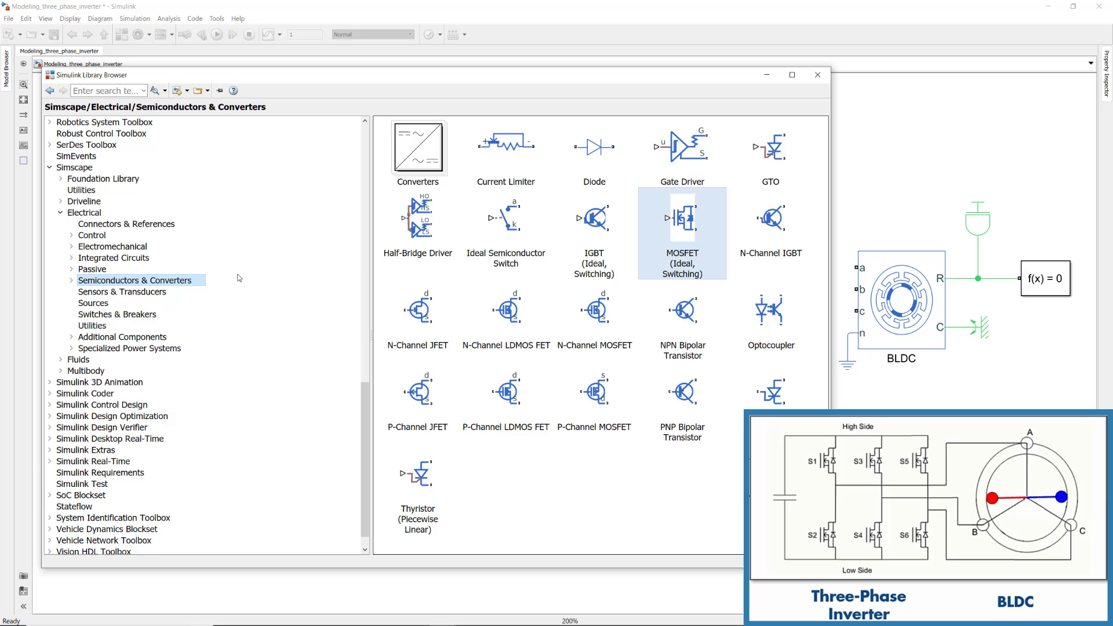
mouse_move(670, 234)
mouse_down()
mouse_move(848, 180)
mouse_move(250, 218)
mouse_up()
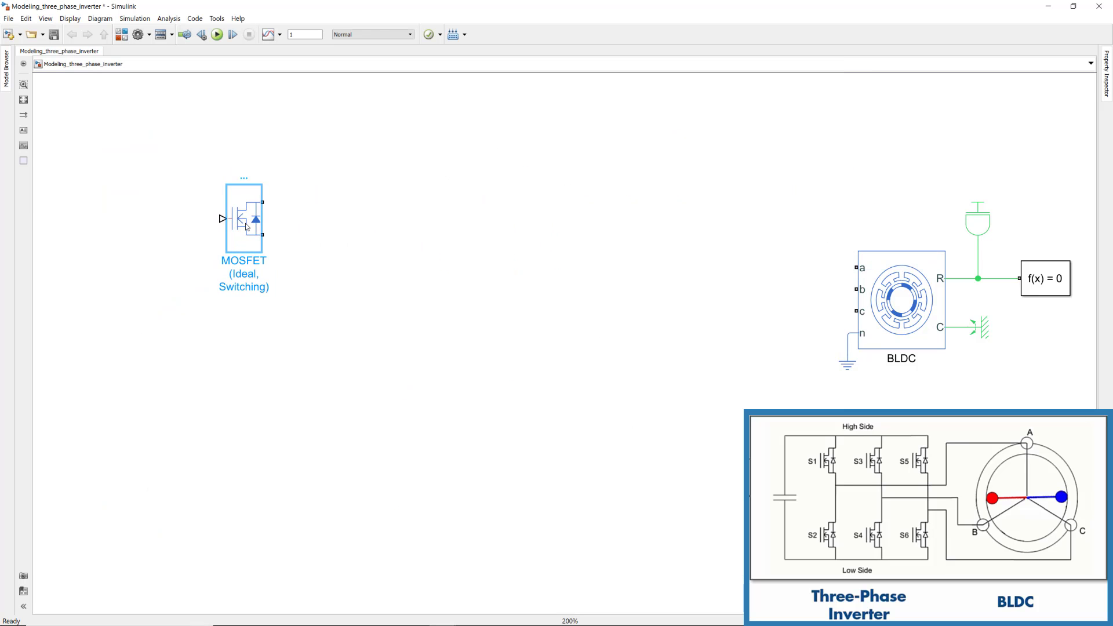
double_click(246, 219)
double_click(385, 297)
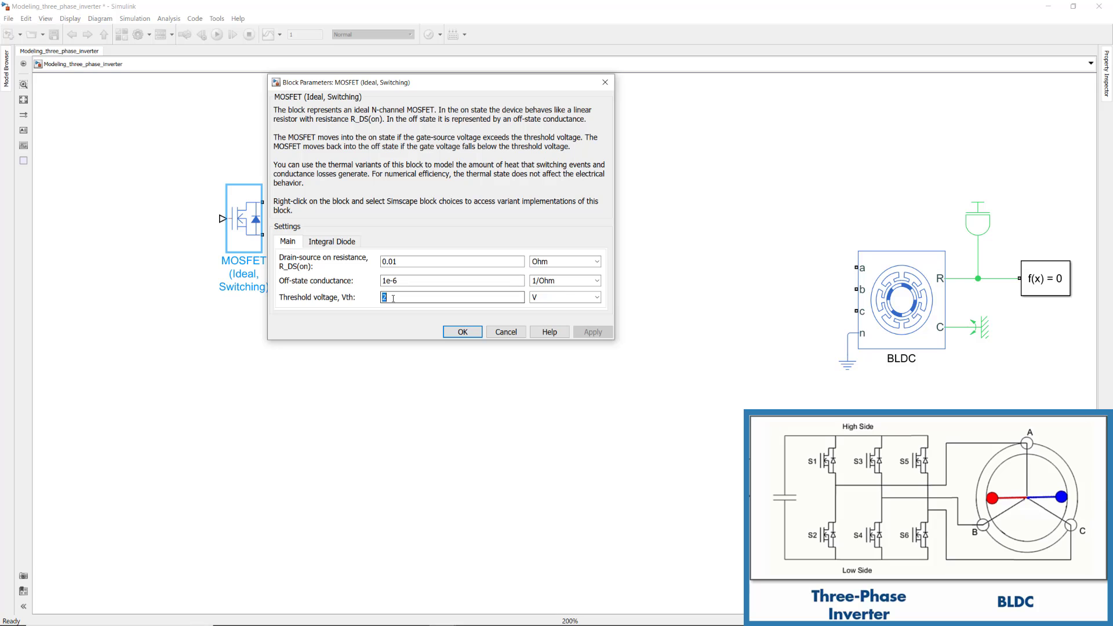
text(3)
Step: Give the MOSFET a no-dynamics protection diode with 0.1 V forward voltage and apply
click(343, 242)
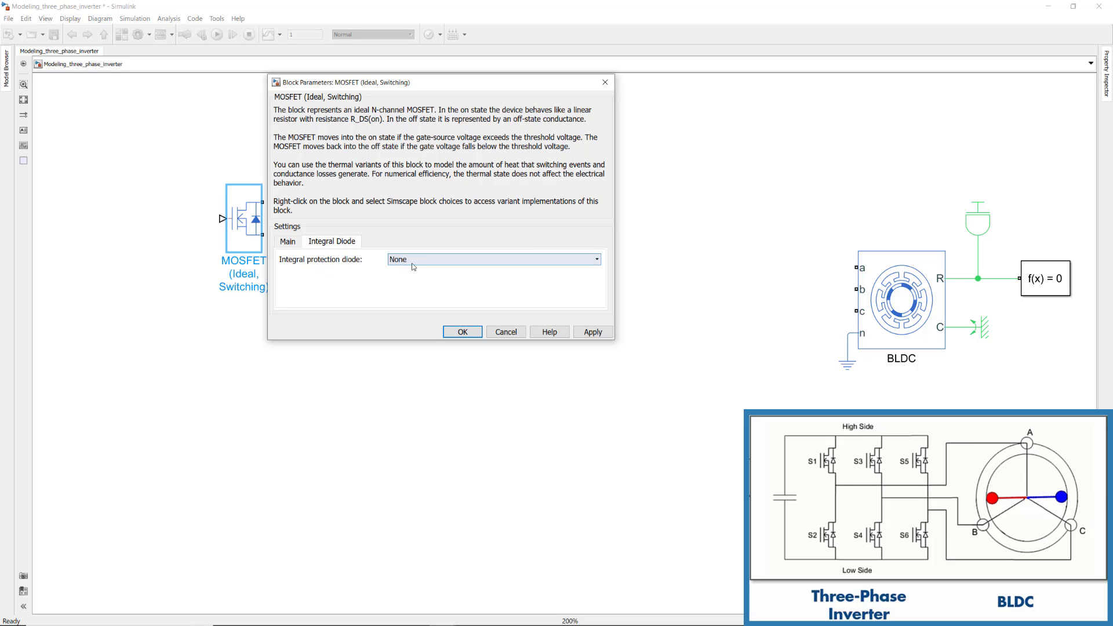
click(435, 260)
click(426, 281)
double_click(426, 275)
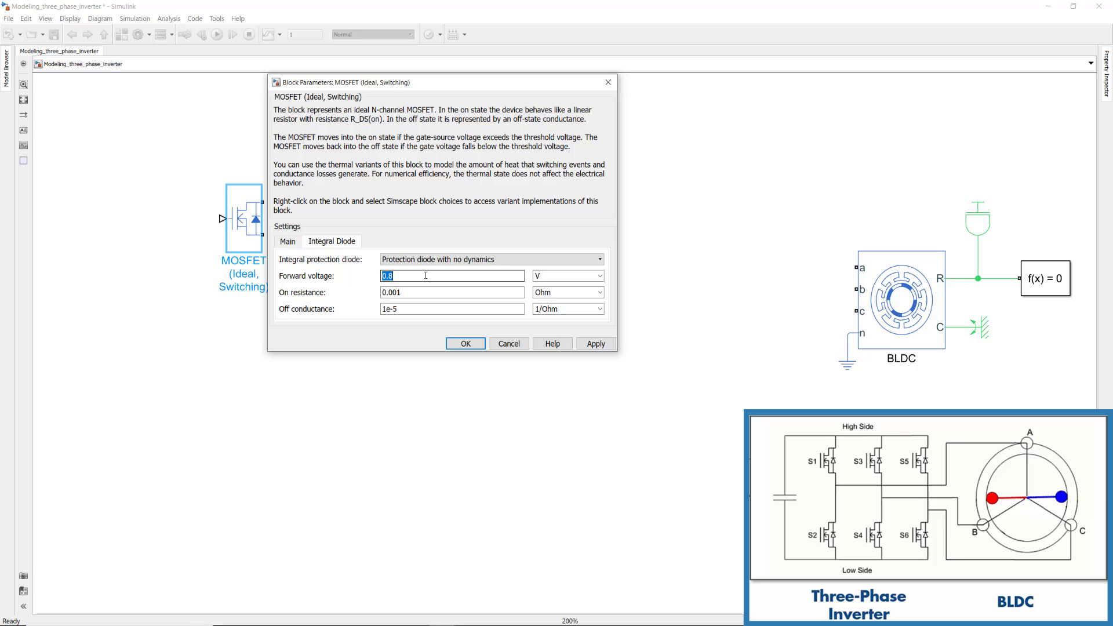
text(0.1)
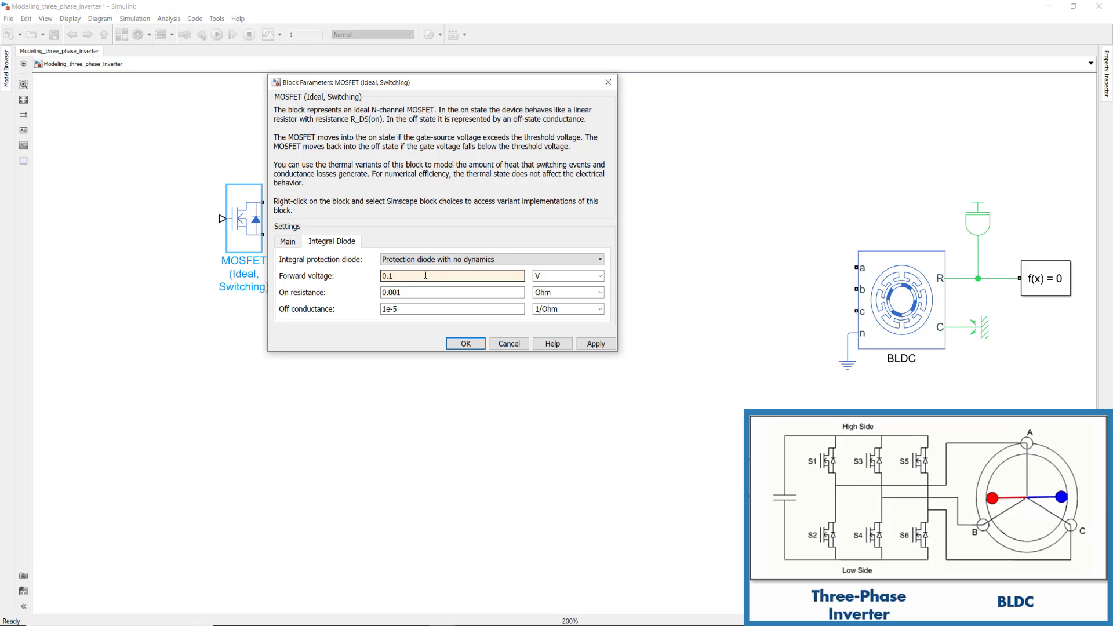
click(469, 344)
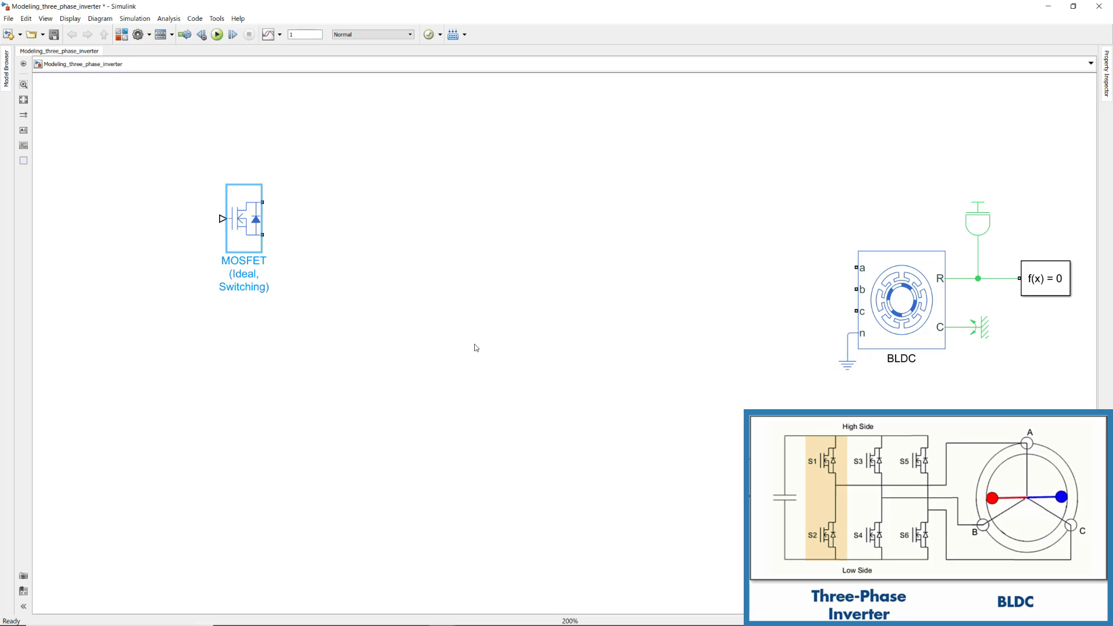
Step: Copy the MOSFET below the original and label the pair AH (S1) and AL (S2)
click(245, 225)
drag(246, 225, 253, 358)
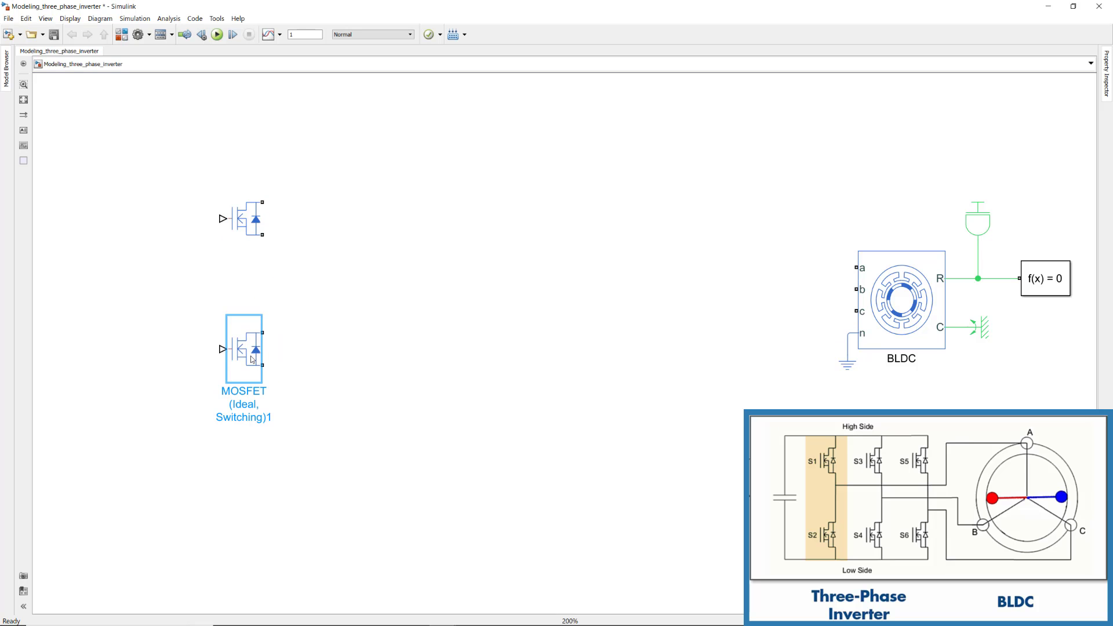
click(247, 233)
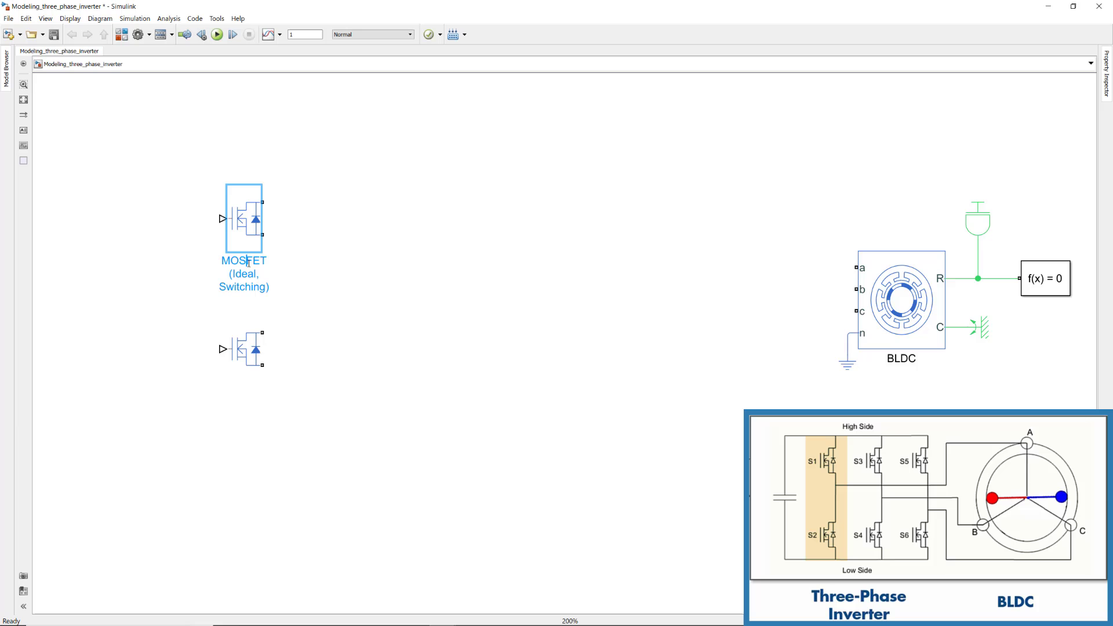
double_click(249, 264)
text(AH)
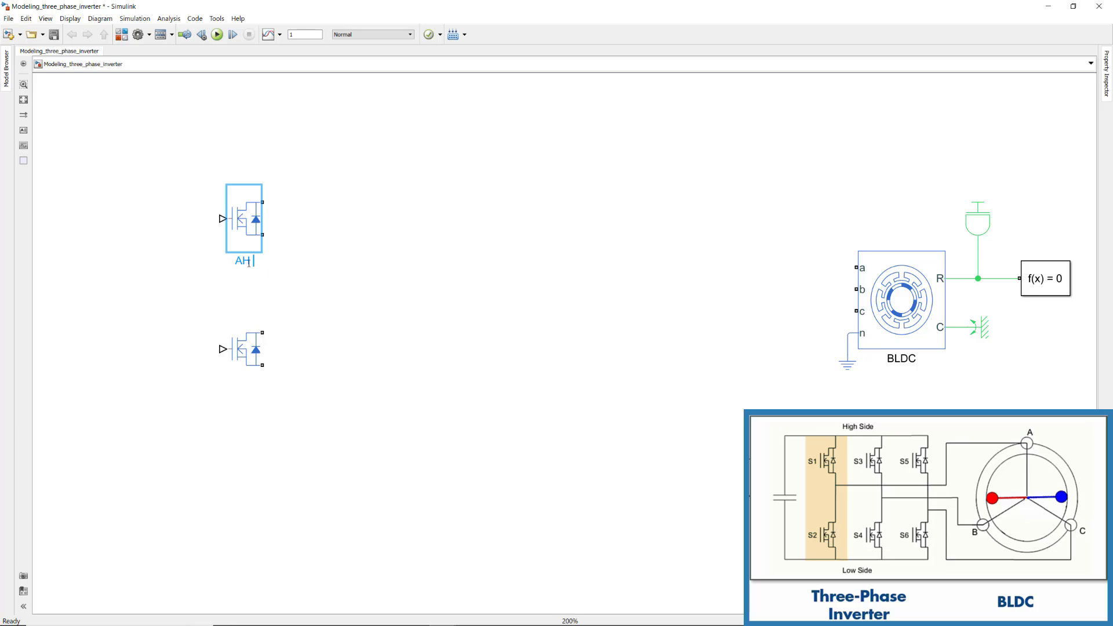
text(_S1))
click(244, 348)
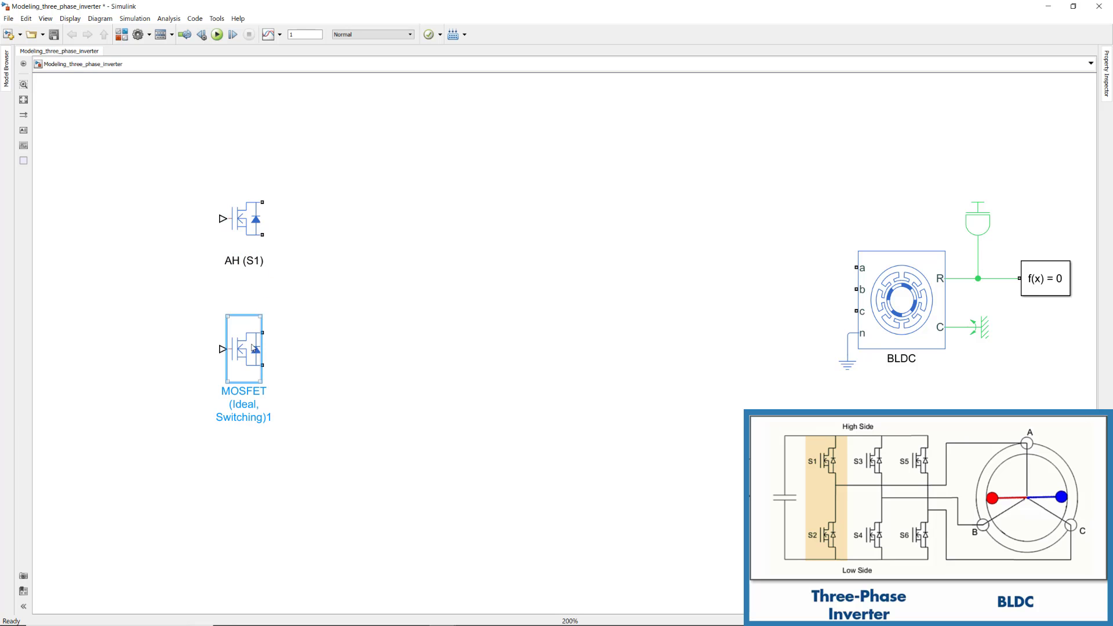
double_click(250, 396)
text(AL (S2))
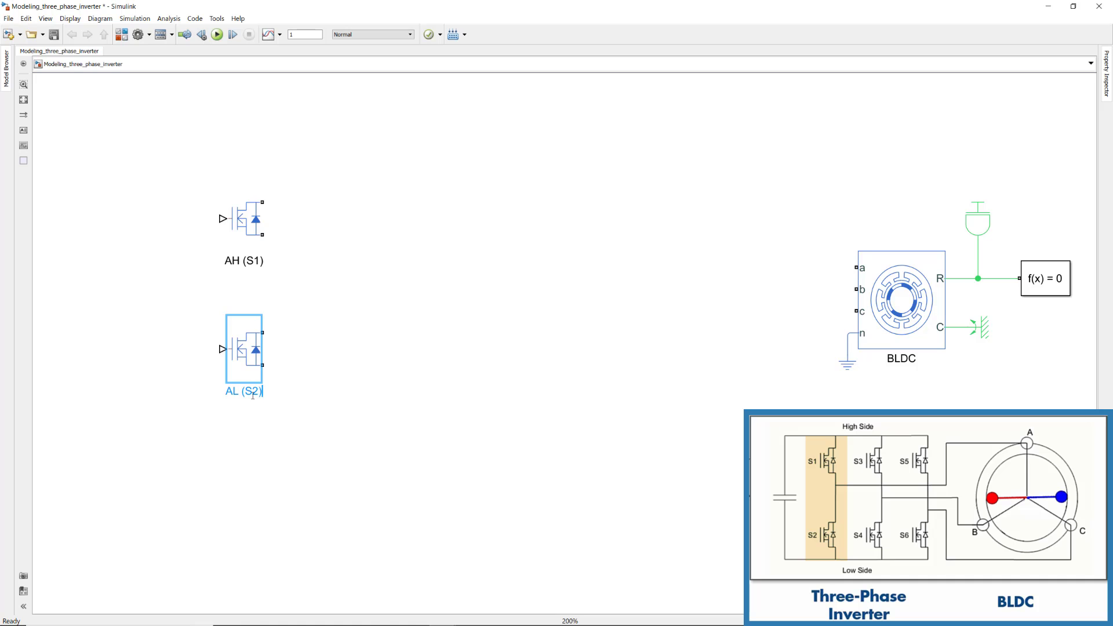
key(Return)
Step: Add a 100 V DC Voltage Source beside the MOSFET pair
click(98, 280)
text(voltag)
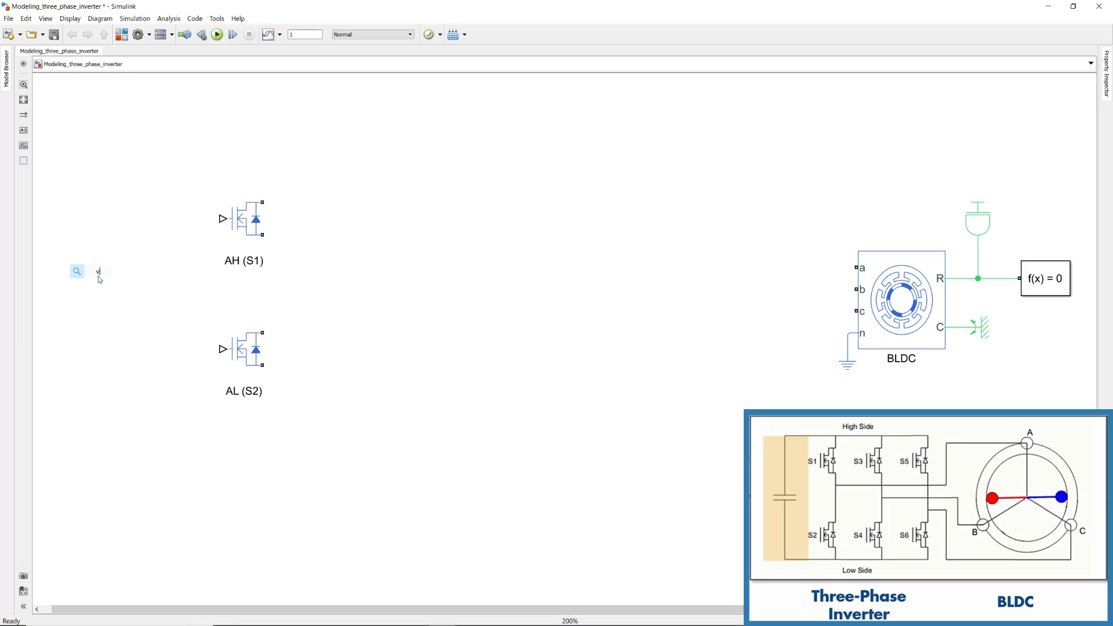
click(98, 318)
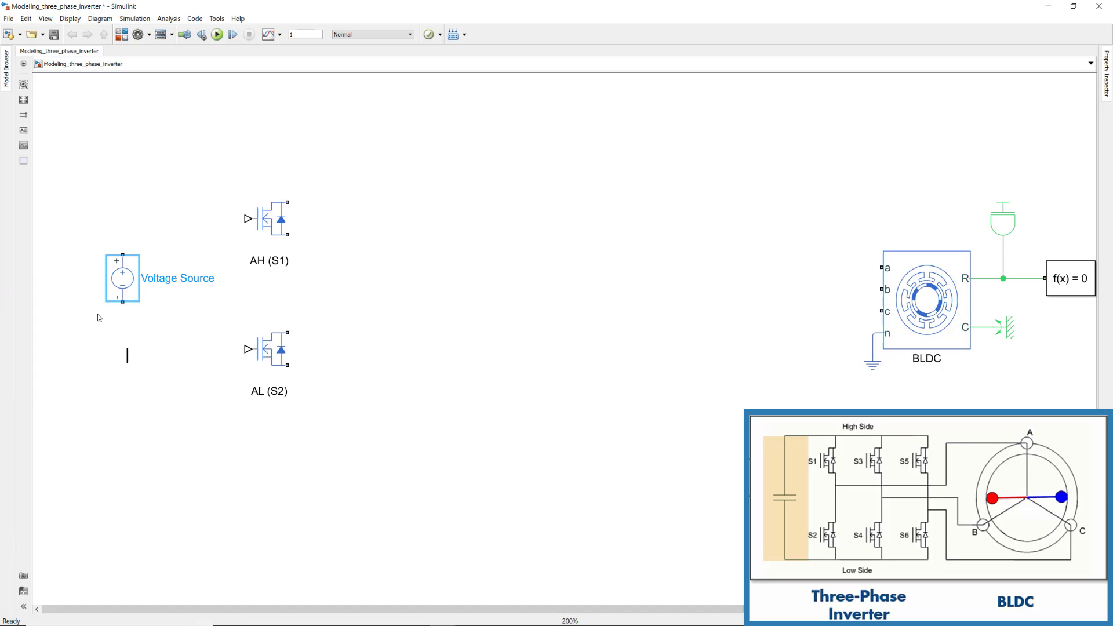
text(100)
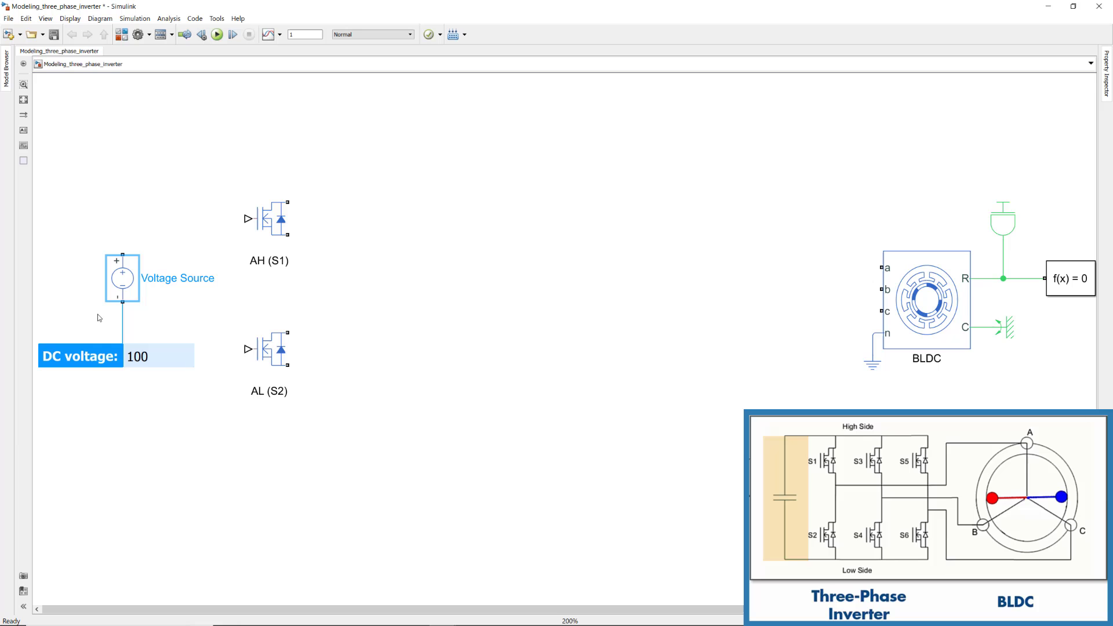
key(Return)
mouse_move(117, 285)
mouse_down()
mouse_move(134, 295)
mouse_move(288, 202)
mouse_move(287, 333)
mouse_move(137, 320)
mouse_up()
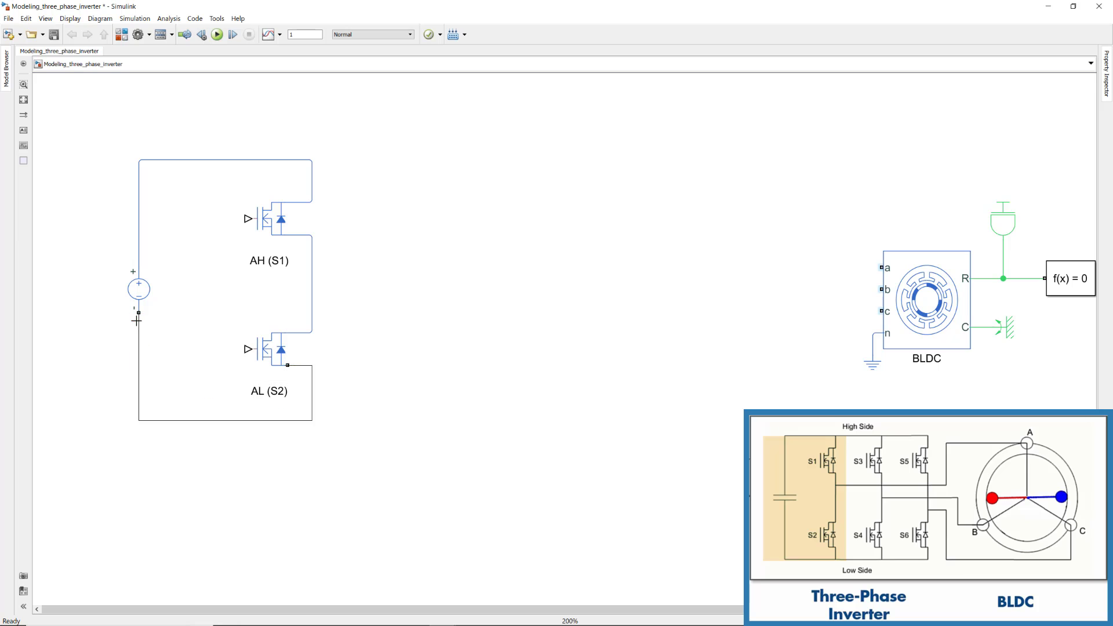
Step: Wire motor phase a to the leg's midpoint and copy the AH/AL leg to the right
drag(882, 267, 312, 268)
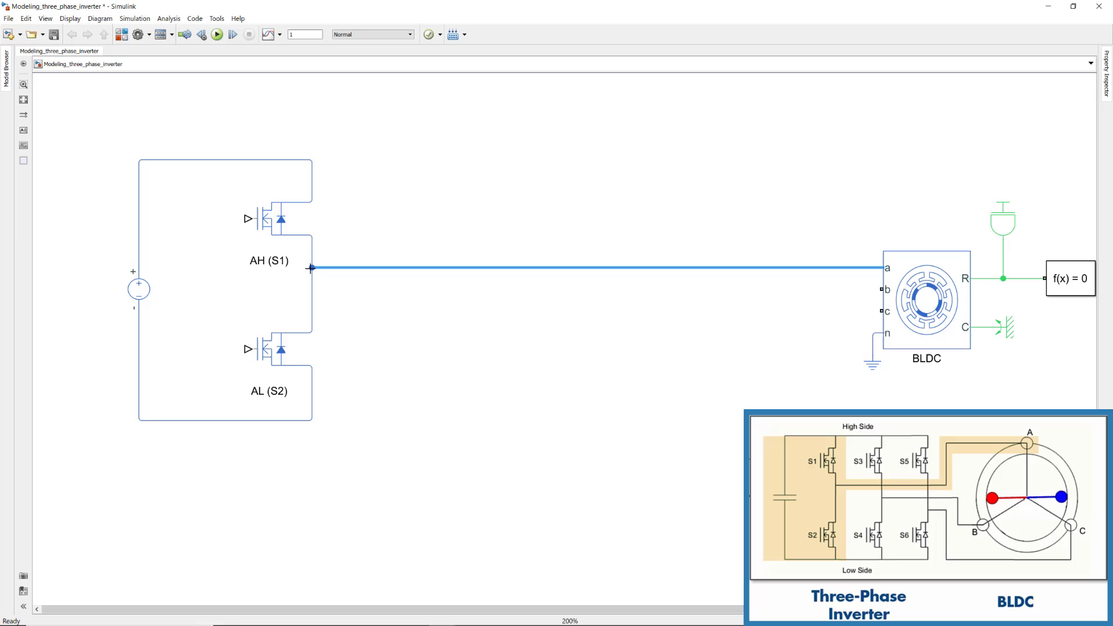
click(273, 216)
shift+click(269, 352)
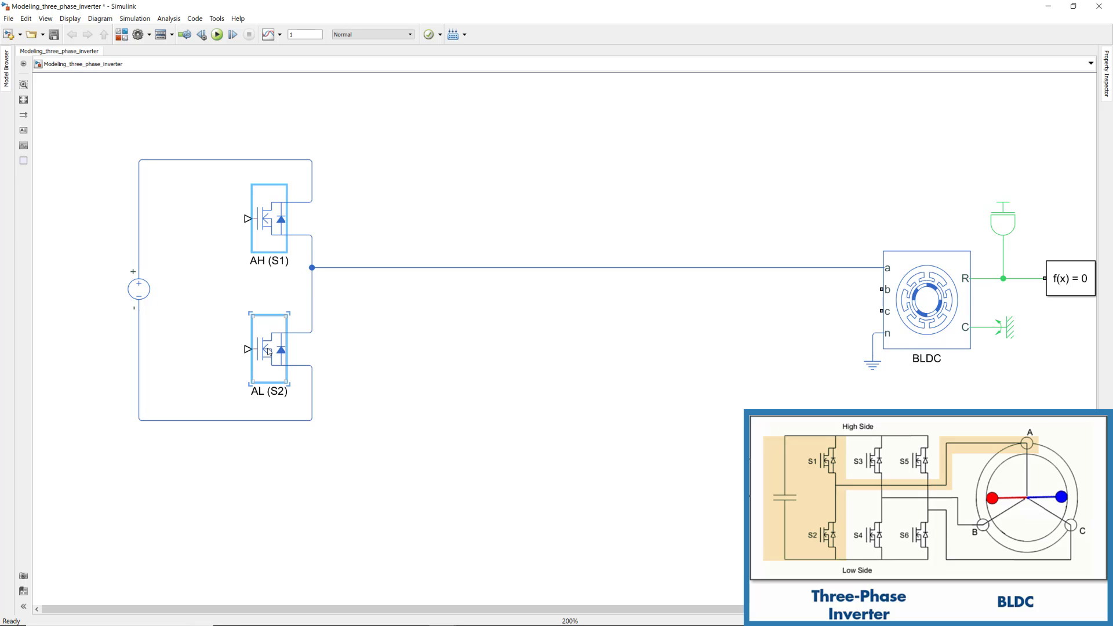
drag(274, 216, 484, 231)
text(CH (S5)
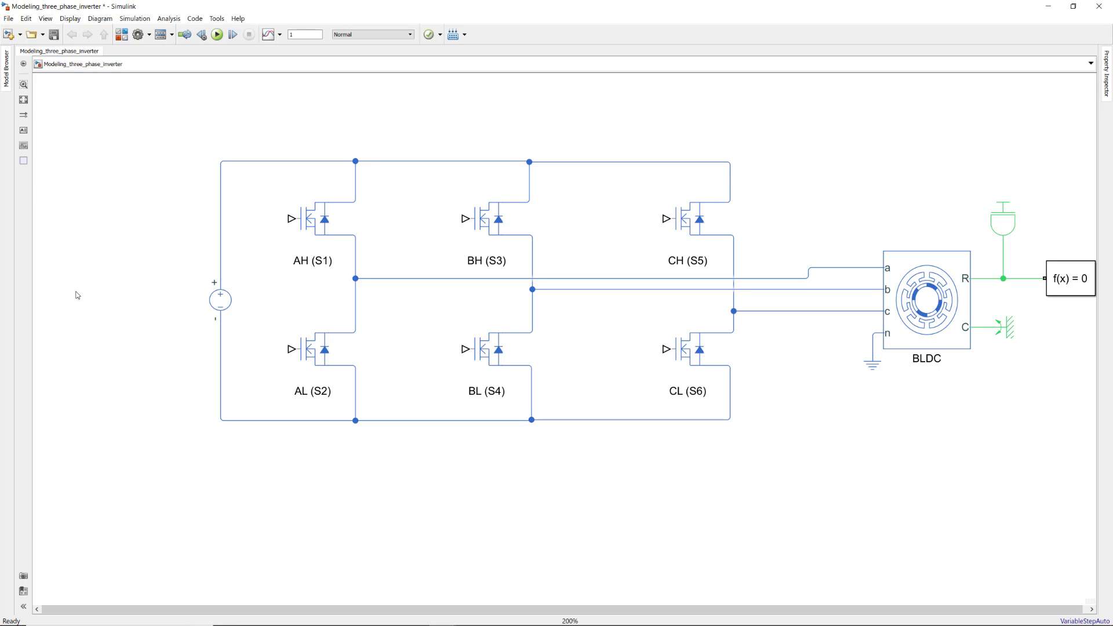
Step: Add a Constant block [1 0 0 0 0 1], widen it and name it Switching pattern
double_click(77, 295)
text(cons)
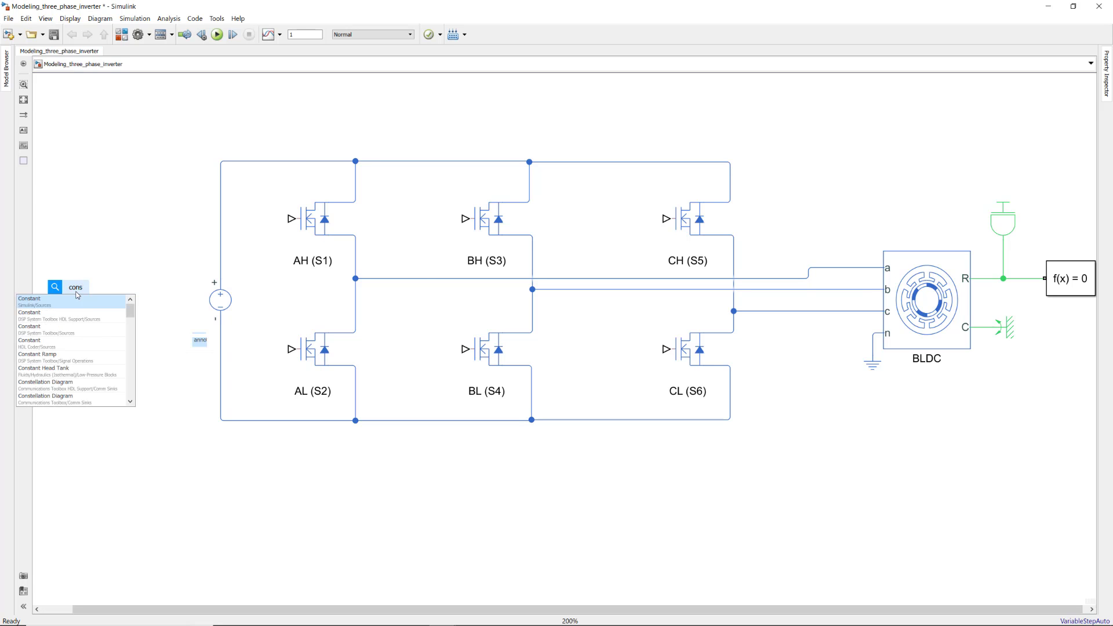
key(Return)
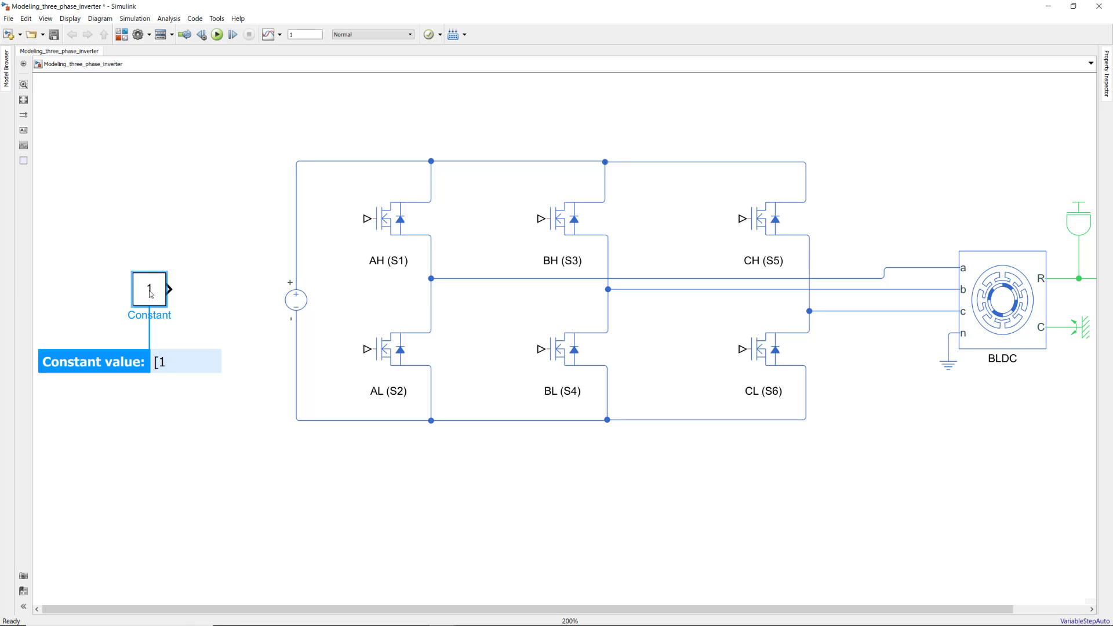
text(0 0 0 0 1])
key(Return)
drag(132, 306, 79, 306)
click(160, 333)
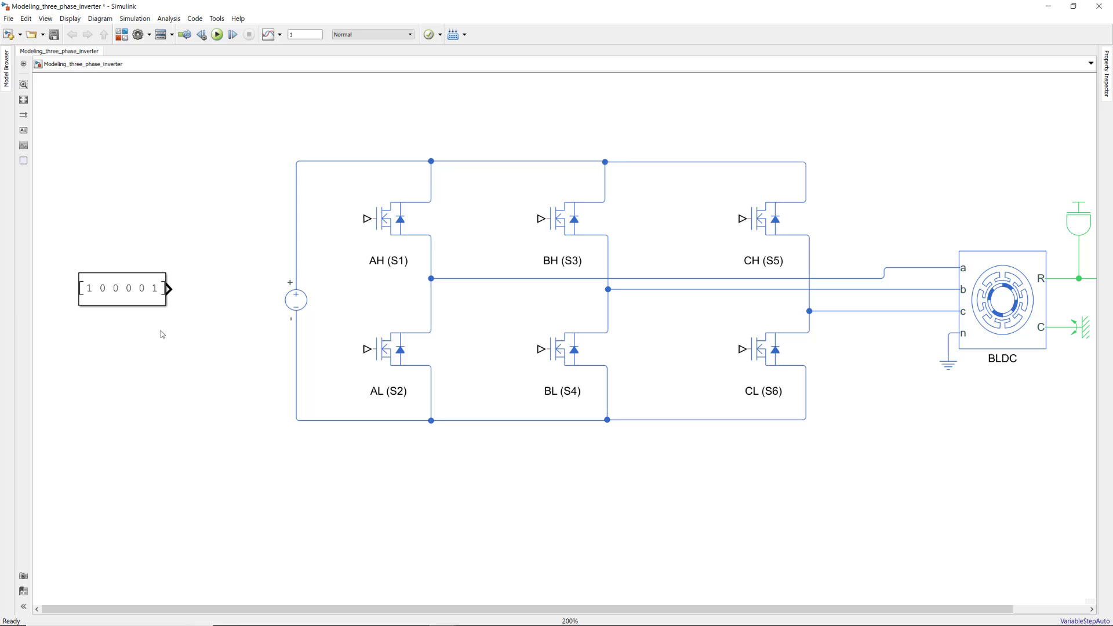
click(140, 301)
double_click(123, 314)
text(Switching pat)
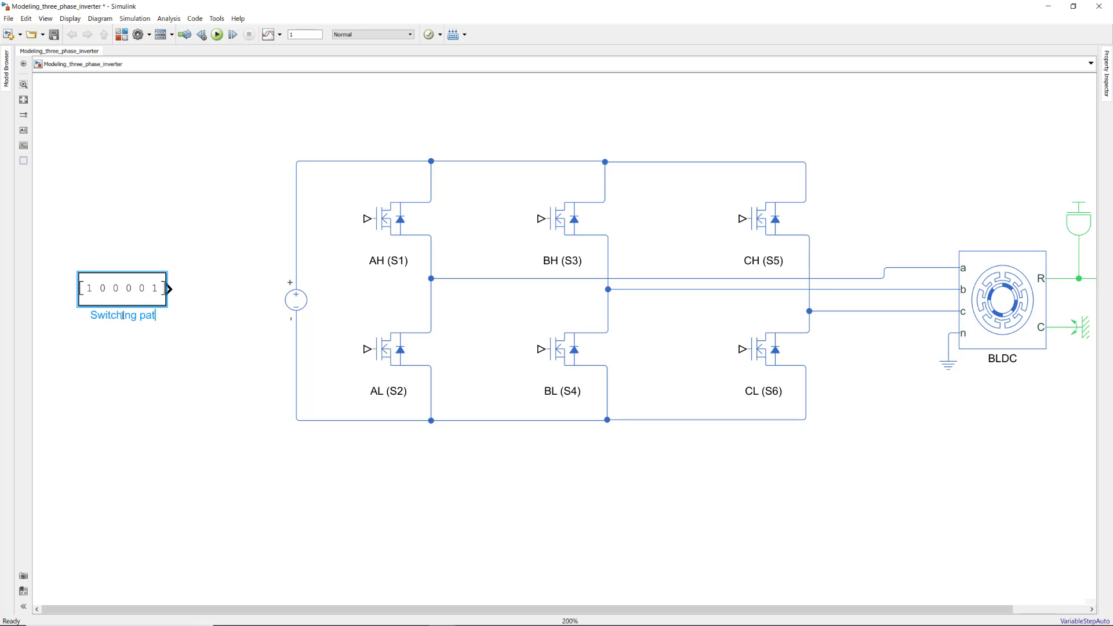
text(tern)
click(154, 363)
drag(139, 301, 110, 295)
scroll(188, 297, down, 2)
Step: Shift the circuit right and connect a six-output Demux to the Switching pattern constant
drag(196, 168, 896, 415)
drag(370, 282, 427, 283)
click(193, 337)
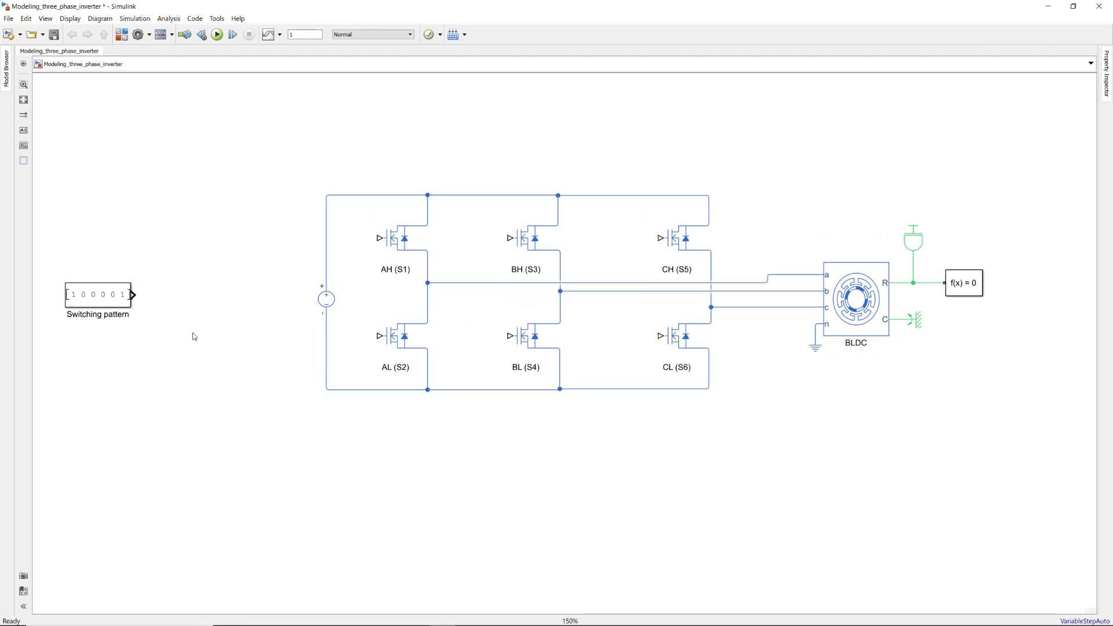
text(demux)
key(Return)
text(6)
key(Return)
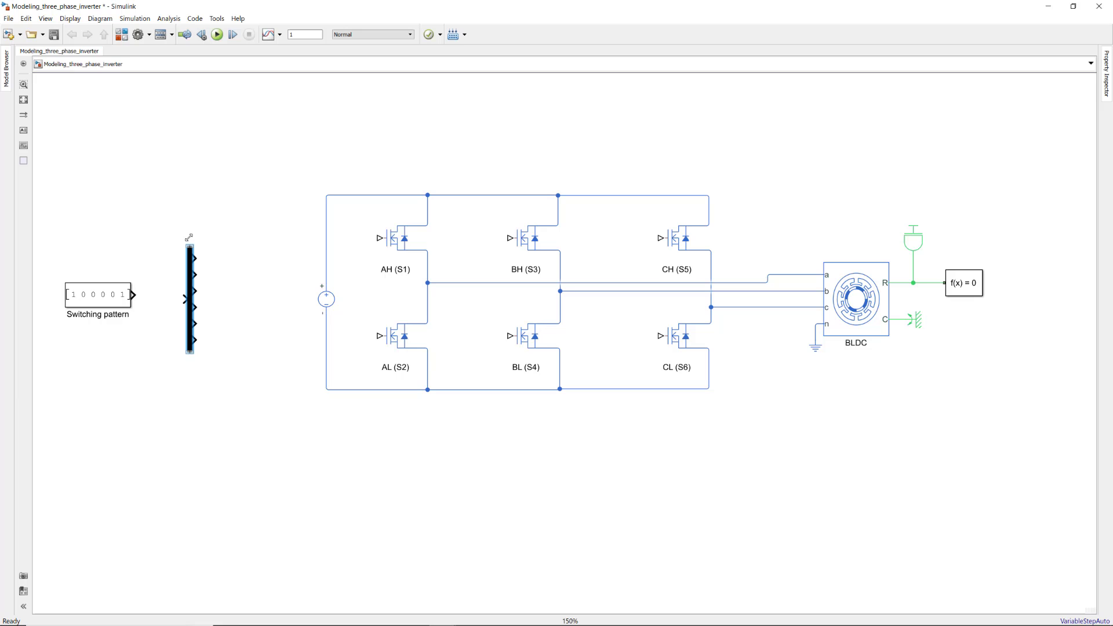
drag(189, 237, 157, 200)
Step: Attach a Goto block tagged AH to the first demux output
double_click(210, 218)
text(goto)
key(Return)
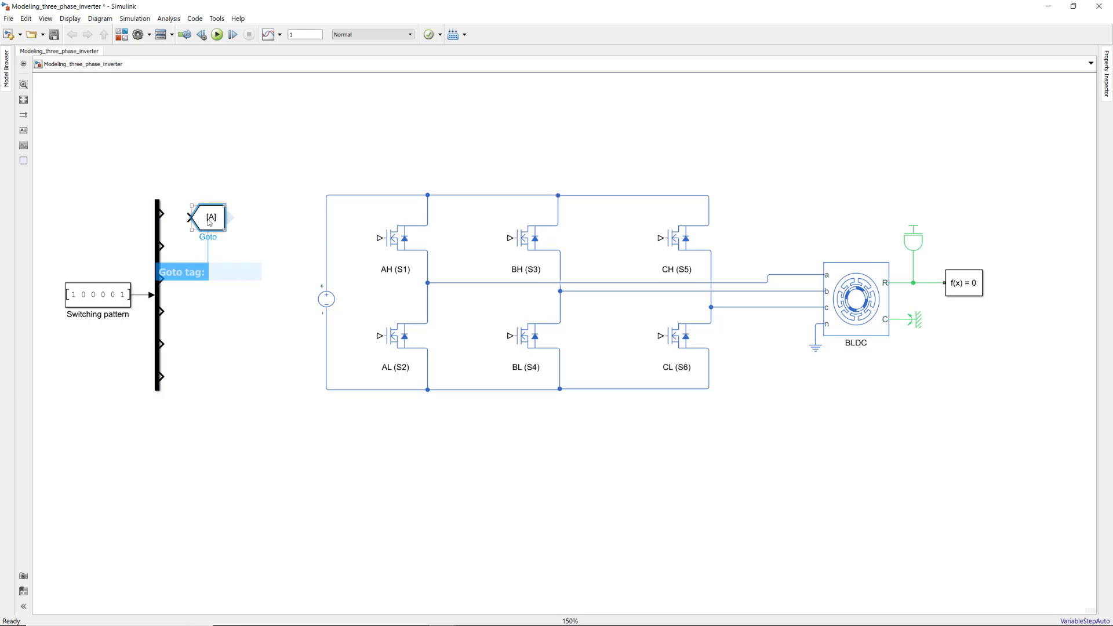
text(AH)
key(Return)
drag(209, 222, 209, 219)
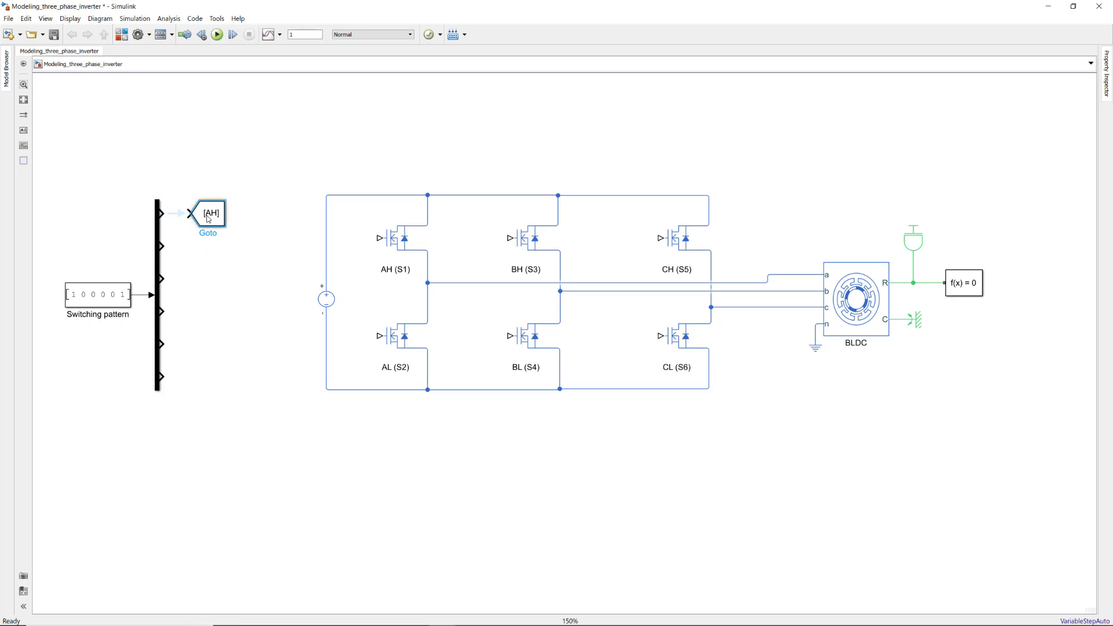
Step: Add an AH From block and place it at the AH (S1) gate, moving the voltage source left
double_click(275, 220)
text(from)
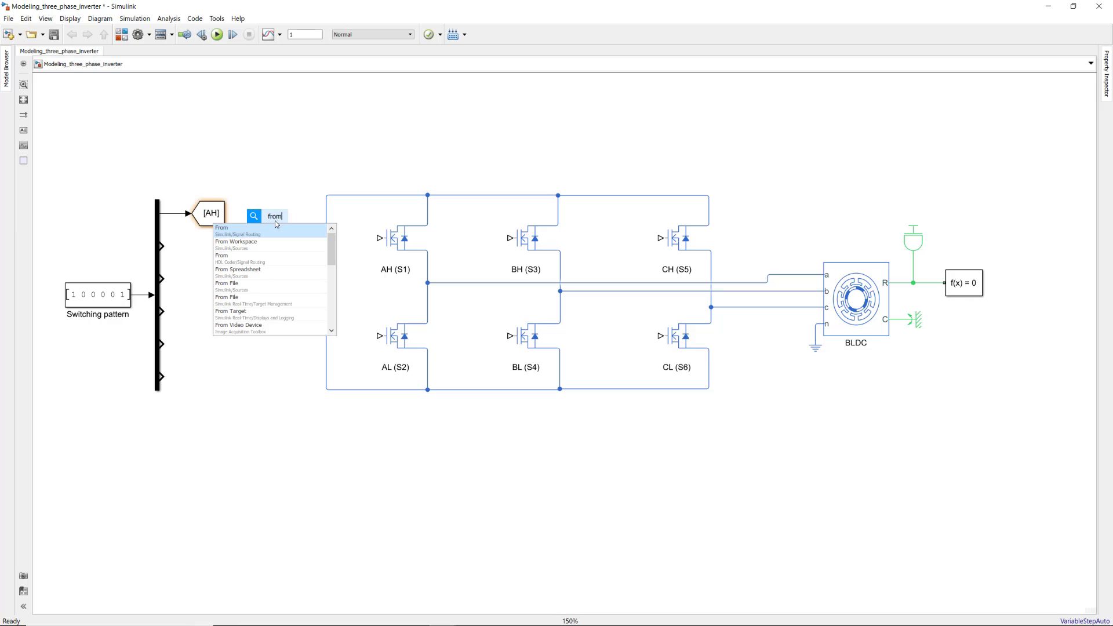
key(Return)
text(AH)
key(Return)
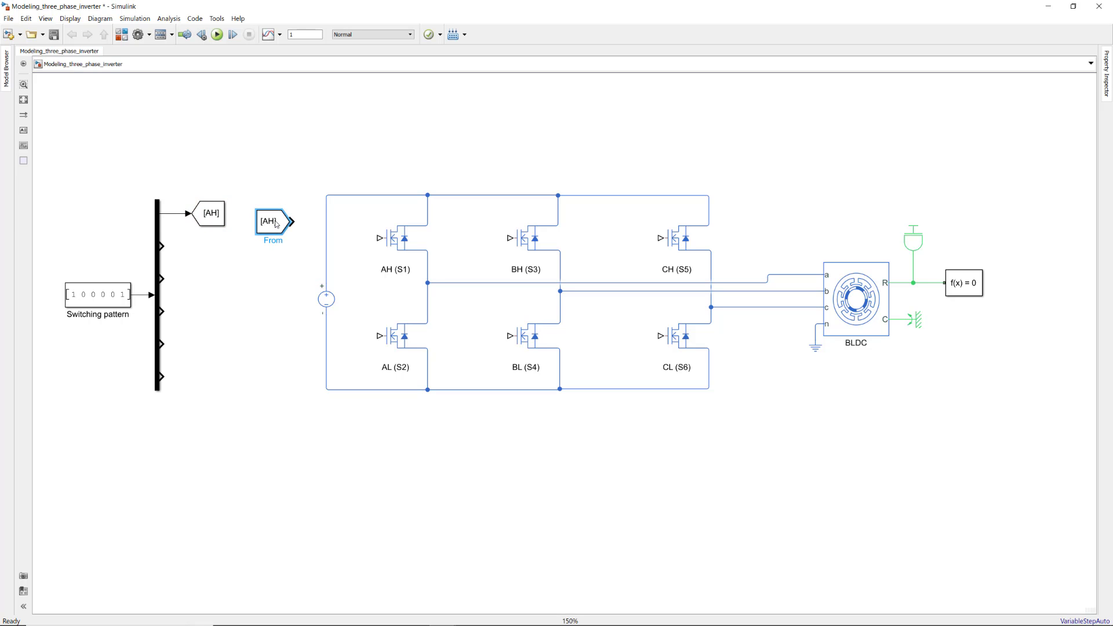
drag(323, 297, 266, 297)
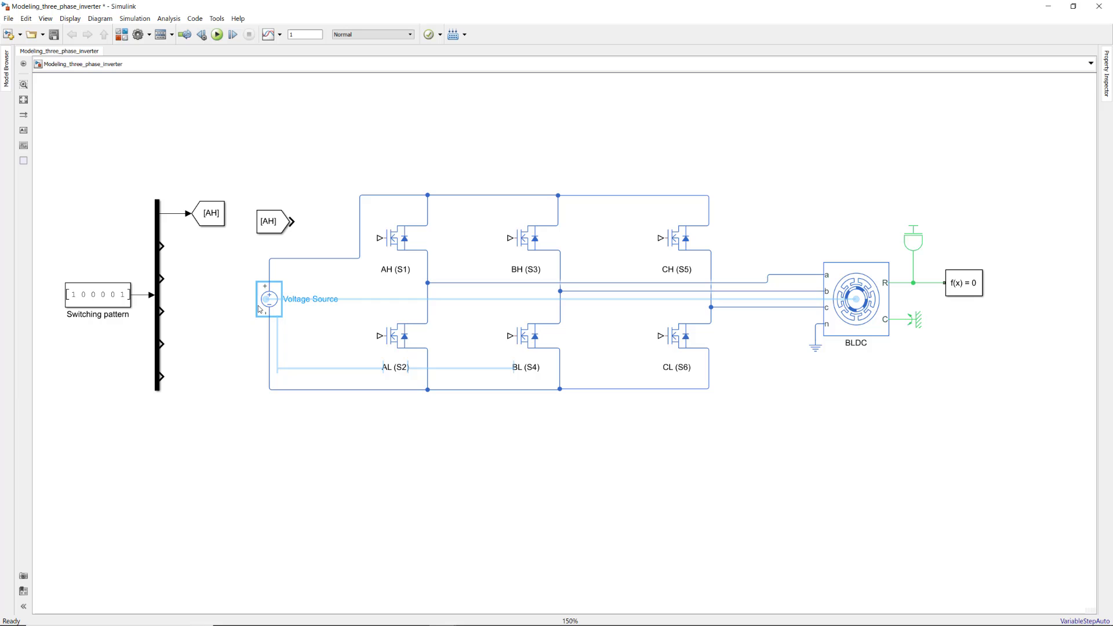
drag(273, 221, 334, 289)
drag(359, 246, 293, 242)
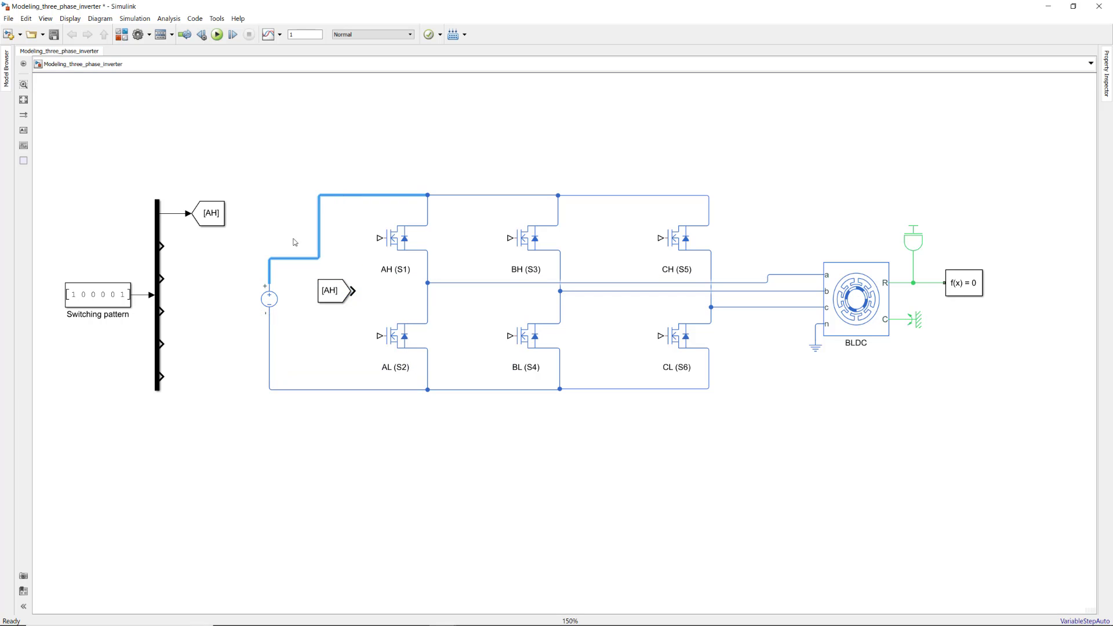
drag(323, 298, 298, 248)
click(346, 263)
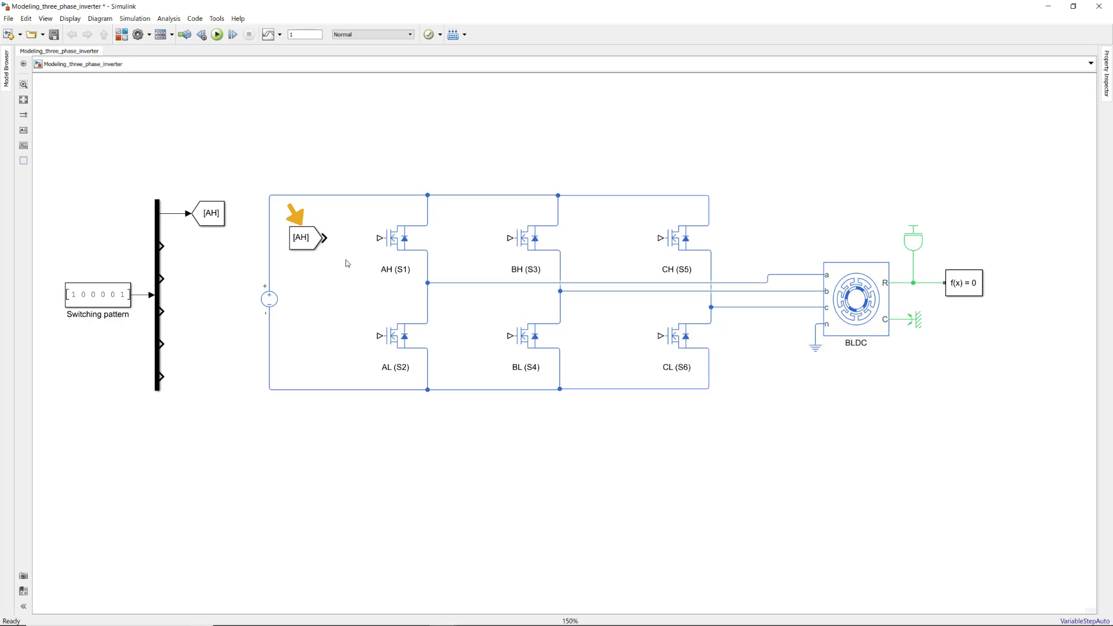
Step: Insert a Simulink-PS Converter wired between [AH] and the AH (S1) gate
double_click(346, 263)
text(simu)
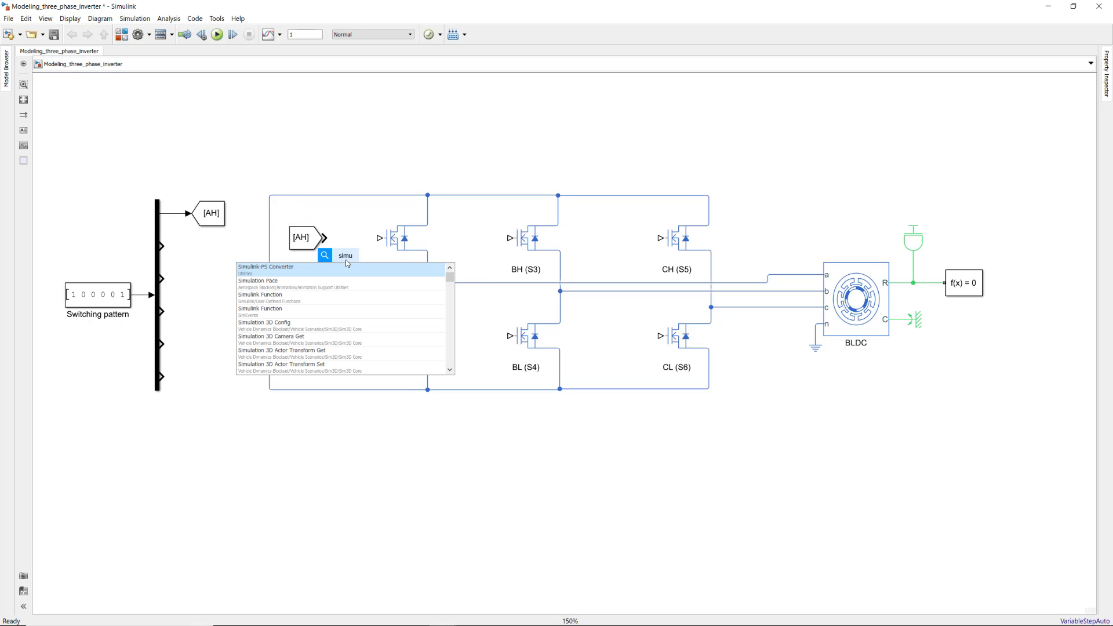
key(Return)
drag(348, 261, 353, 239)
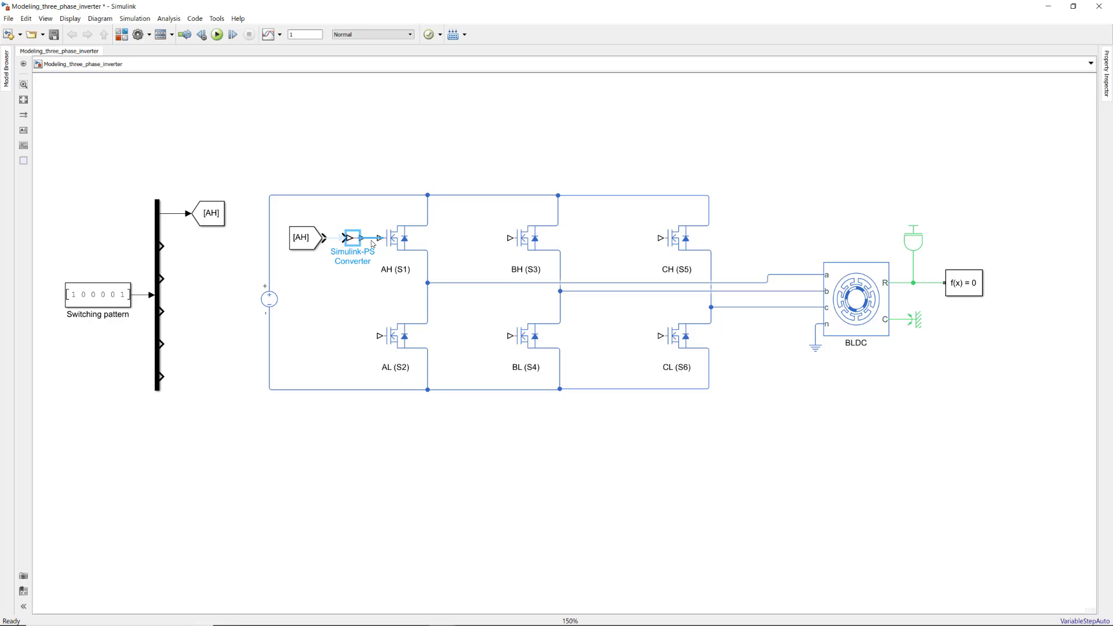
click(372, 241)
click(330, 240)
click(316, 336)
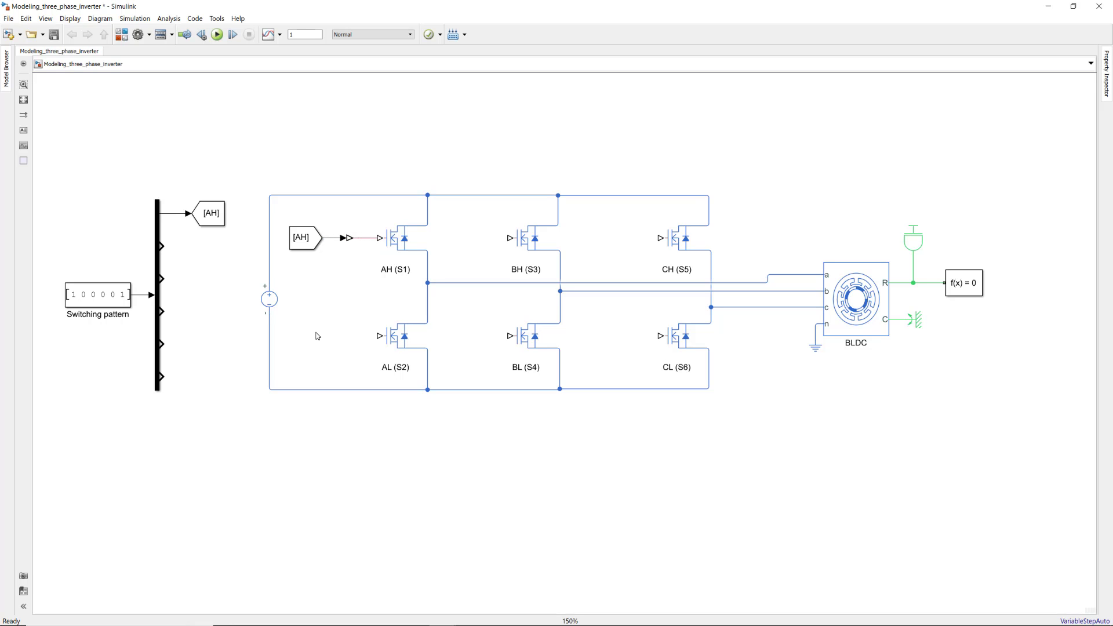
Step: Copy the AH Goto onto the second demux output and open it to change its tag
click(209, 213)
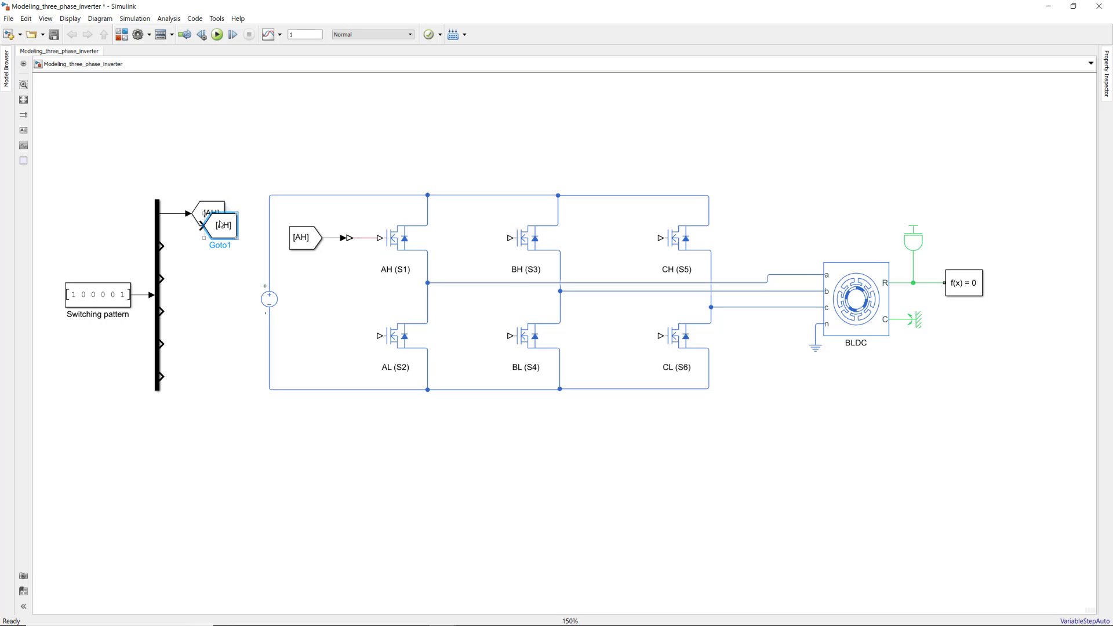
drag(209, 213, 188, 246)
double_click(188, 247)
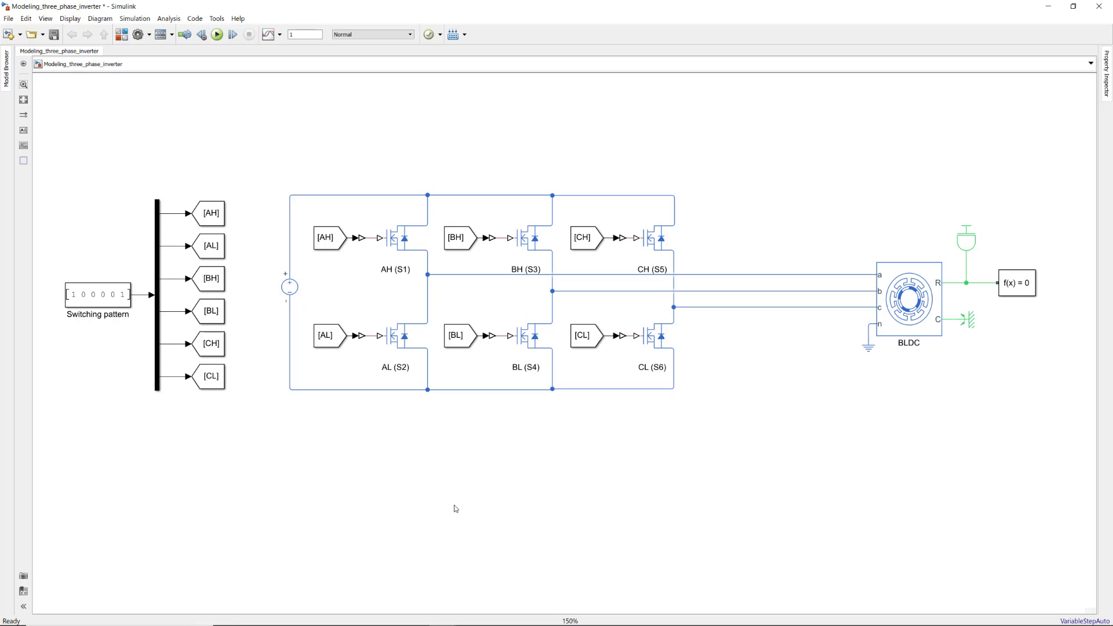
Step: Add a Phase Voltage Sensor (Three-Phase) and a Current Sensor (Three-Phase) below the model
double_click(454, 508)
text(phase)
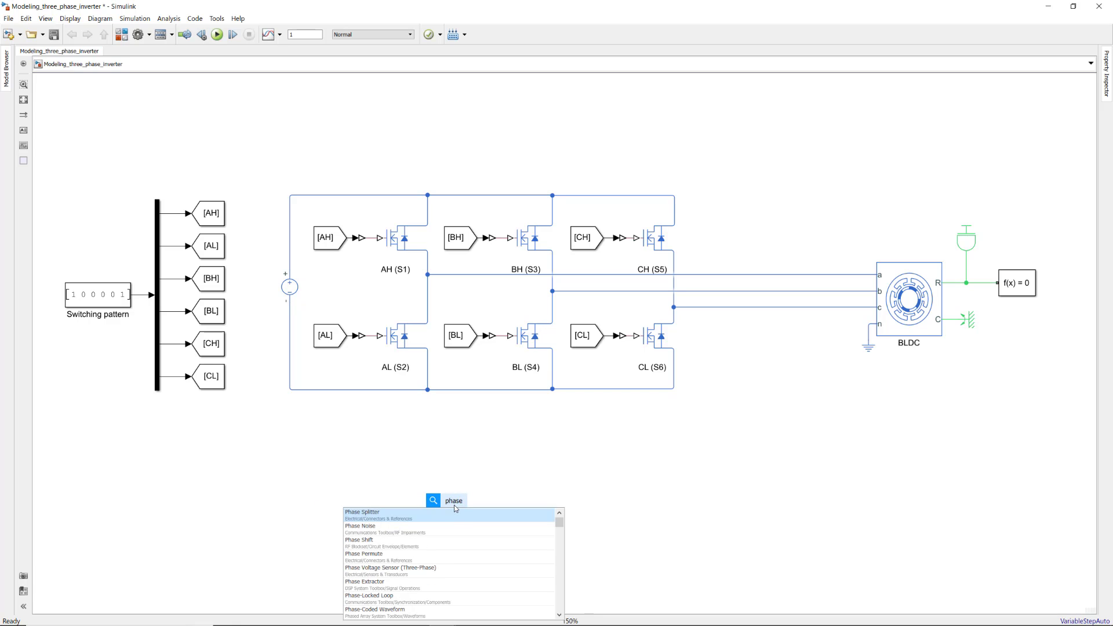
text( vol)
click(473, 516)
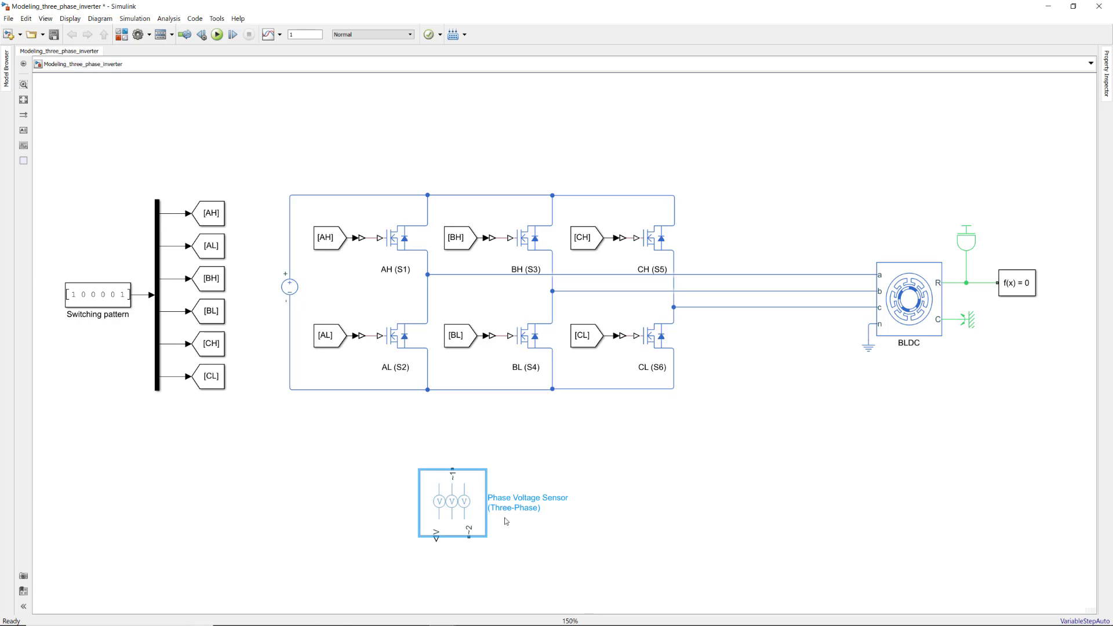
double_click(699, 520)
text(curren)
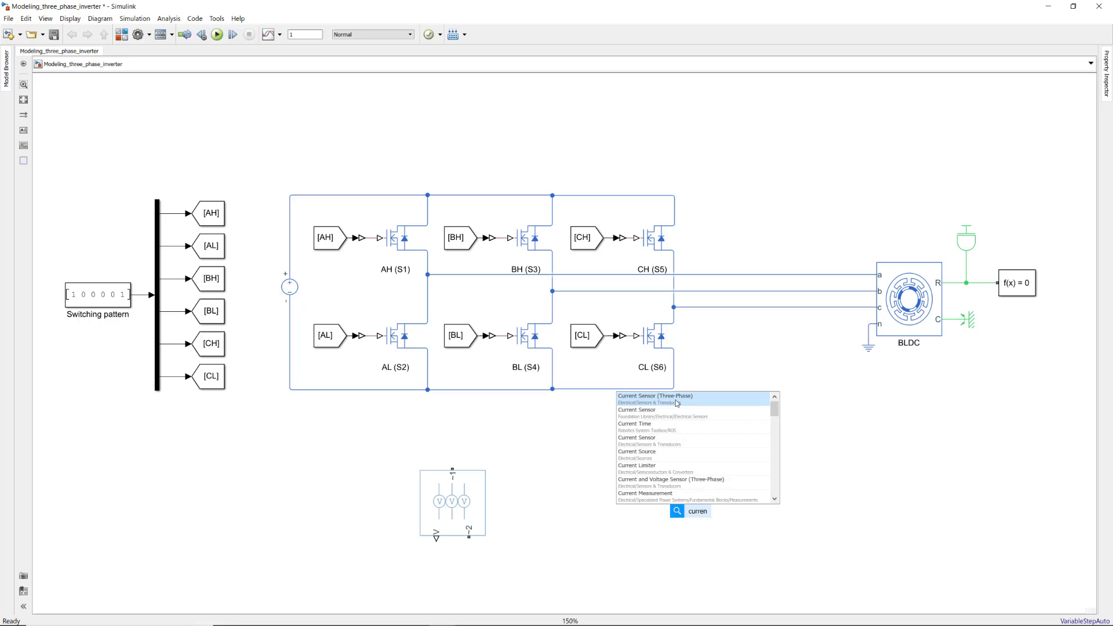
key(Return)
Step: Switch both sensors to expanded three-phase ports
click(476, 508)
right_click(477, 514)
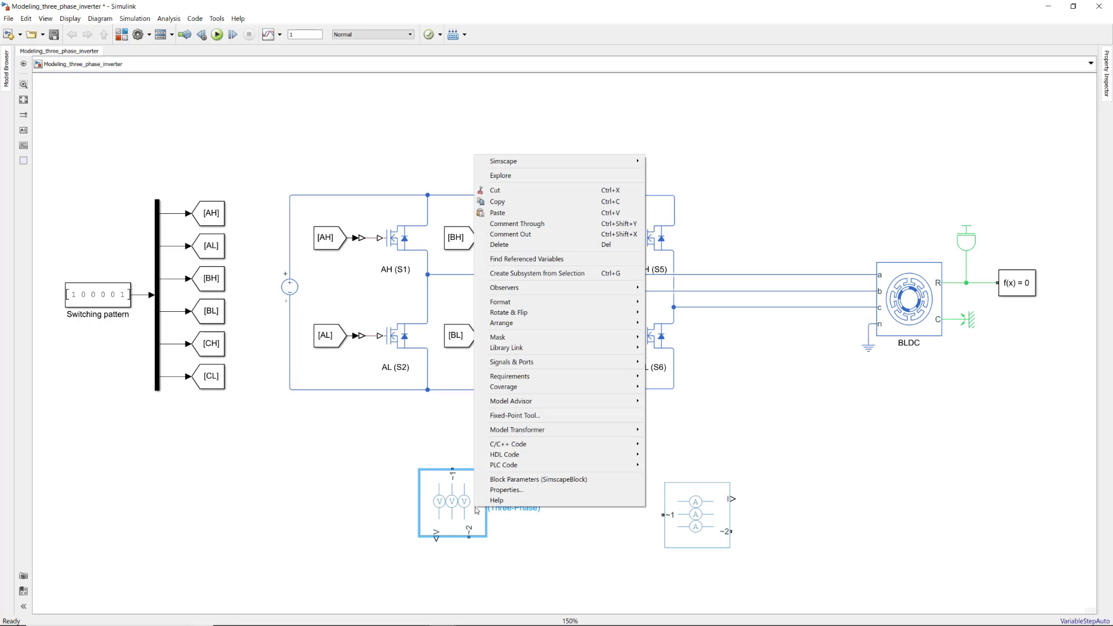
mouse_move(678, 174)
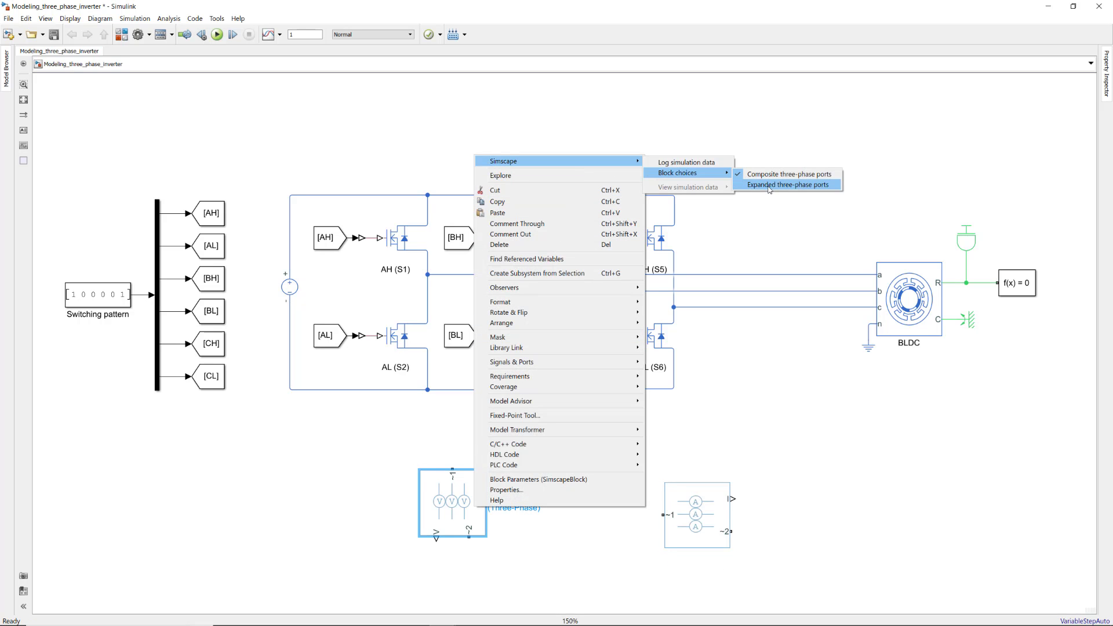
click(769, 184)
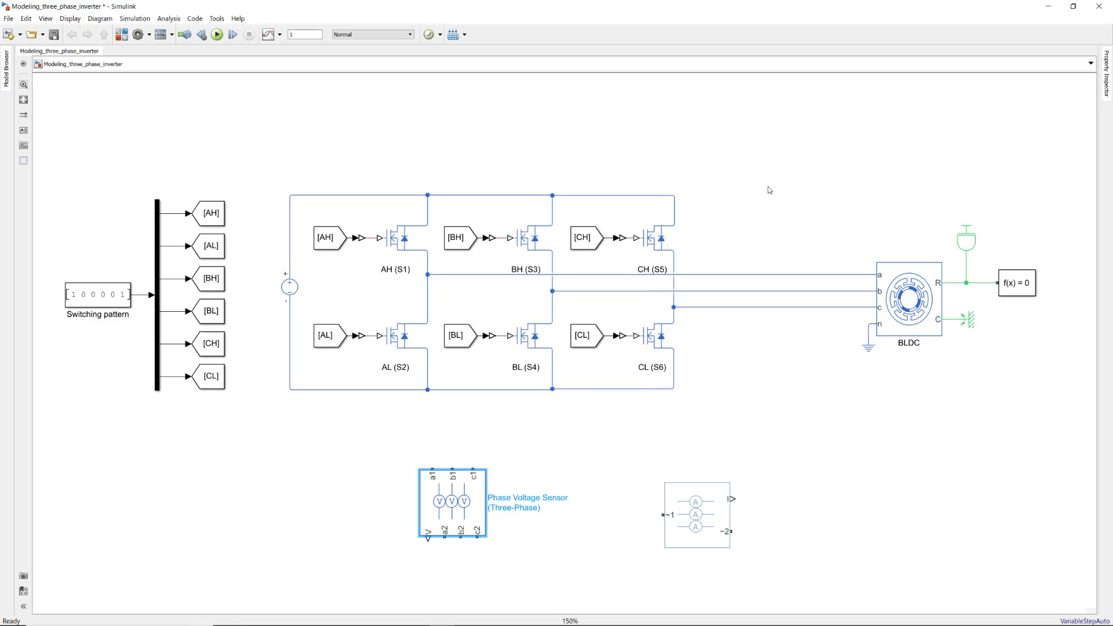
click(701, 512)
right_click(701, 511)
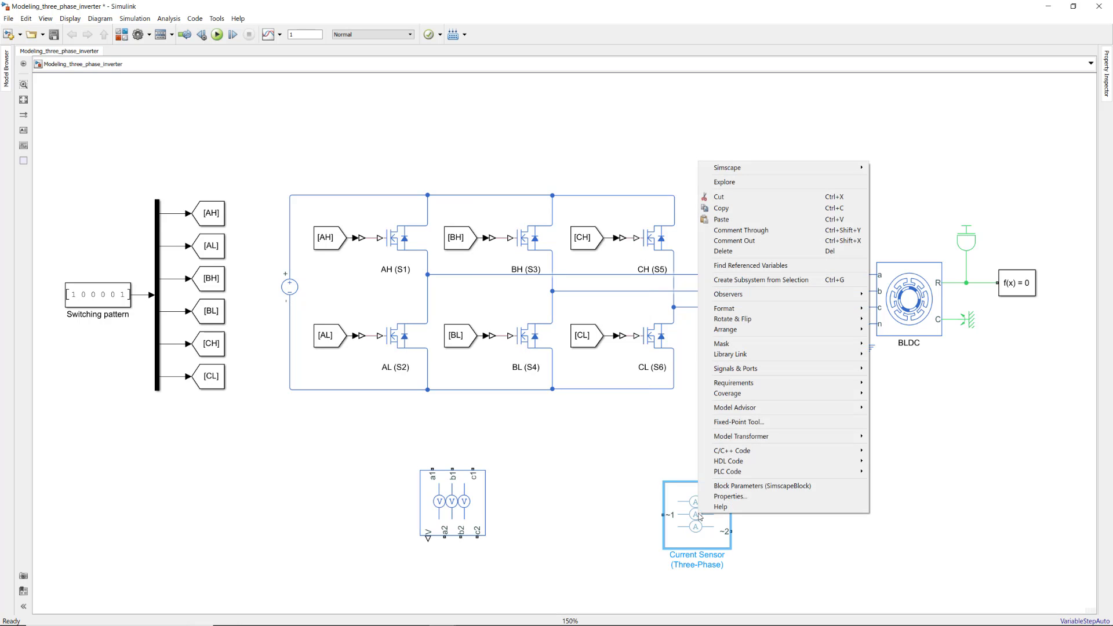
mouse_move(783, 167)
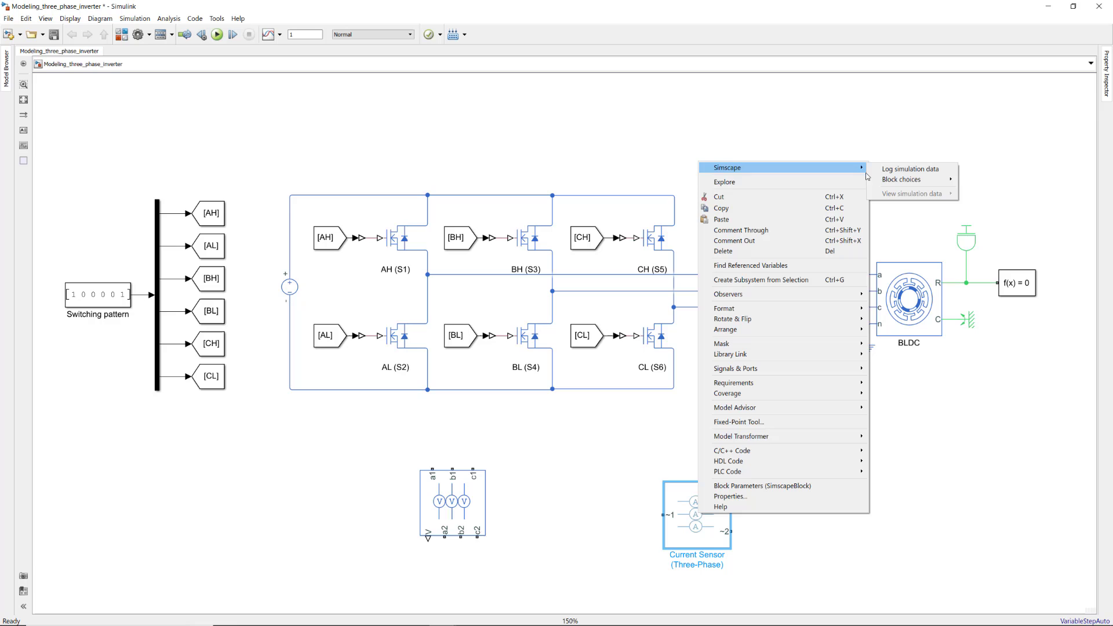
mouse_move(902, 180)
click(1007, 194)
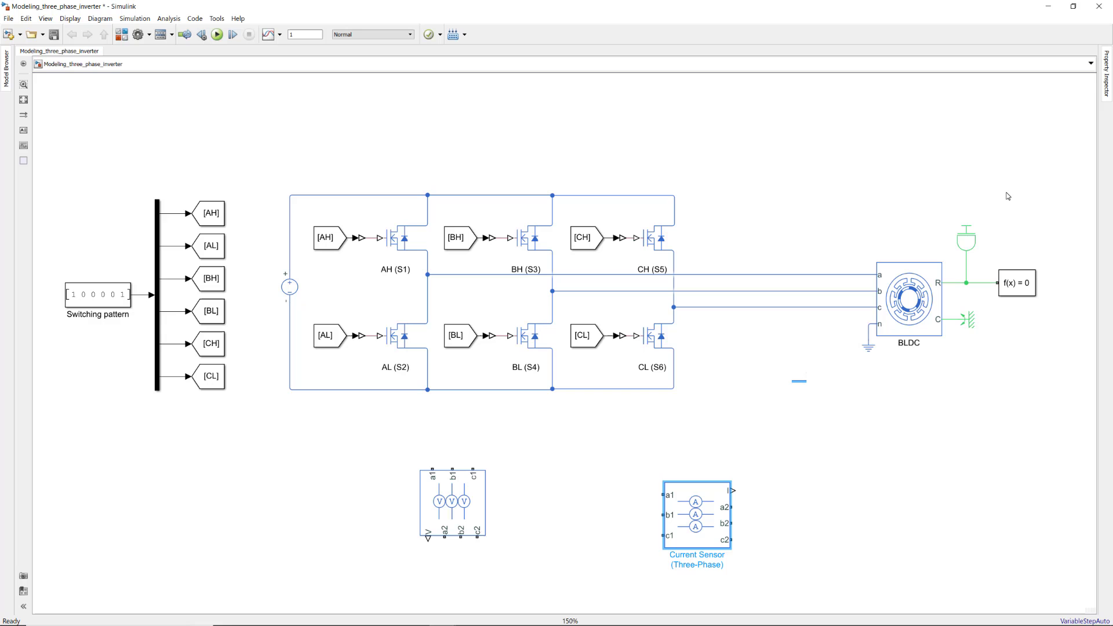
Step: Drop the current sensor onto the phase lines and add a scope named Three-phase currents
click(1007, 195)
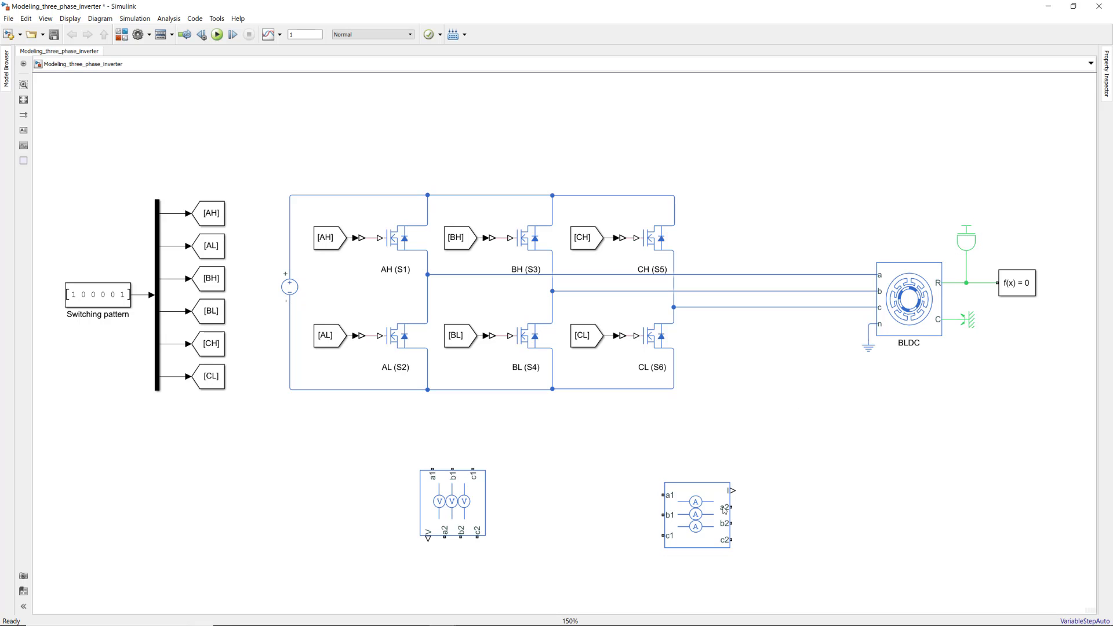
mouse_move(706, 537)
mouse_down()
mouse_move(794, 371)
mouse_move(791, 328)
mouse_up()
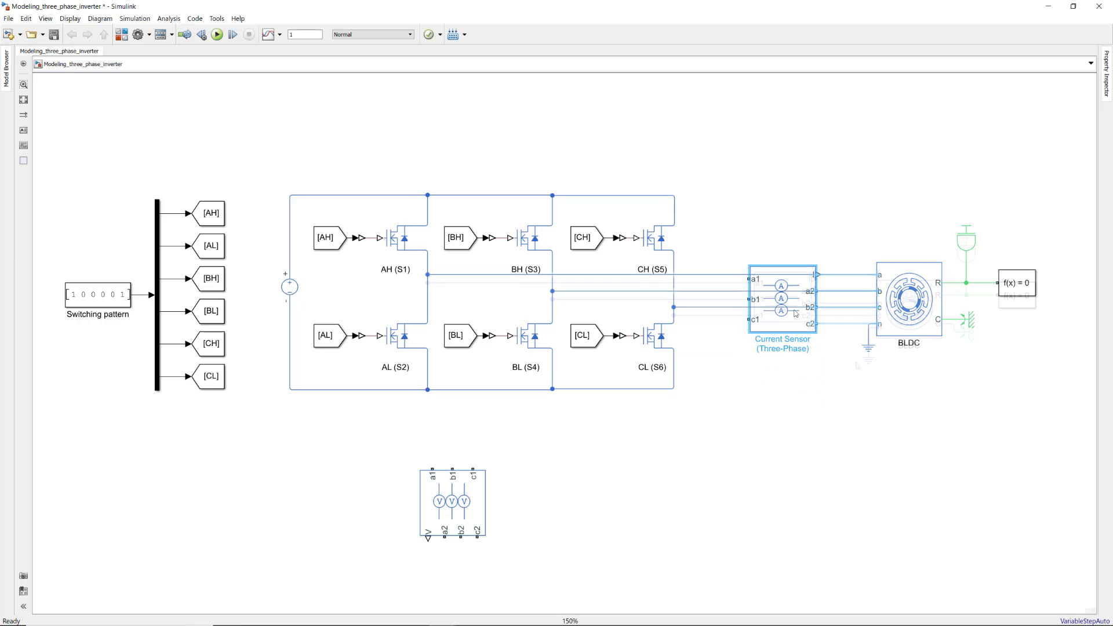
click(824, 209)
double_click(824, 209)
text(scope)
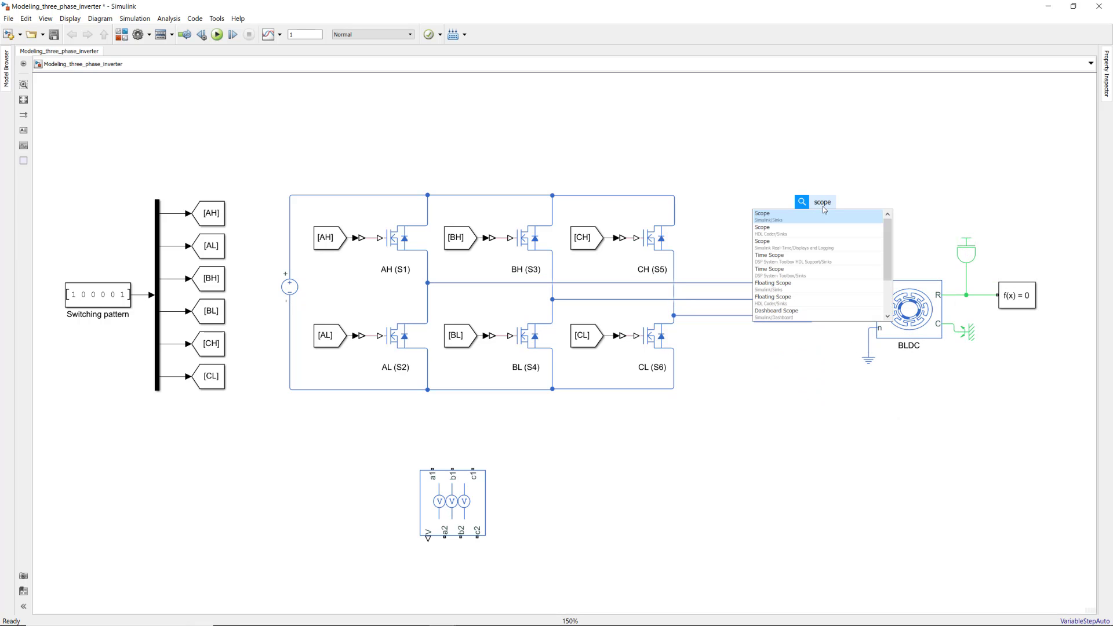
key(Return)
drag(823, 206, 871, 235)
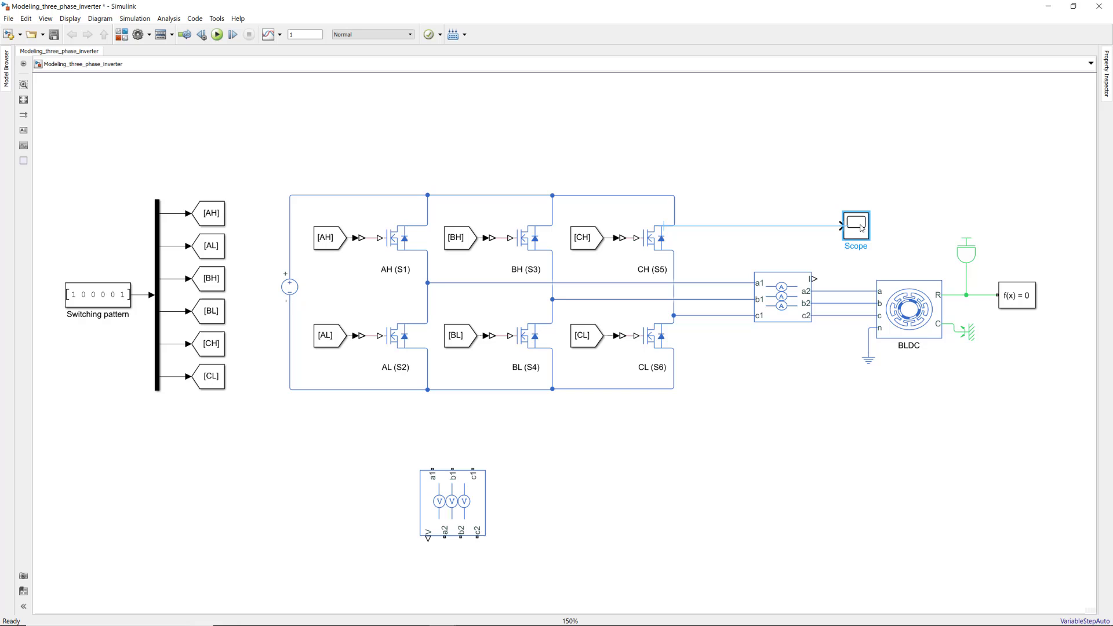
double_click(871, 246)
text(Three-ph)
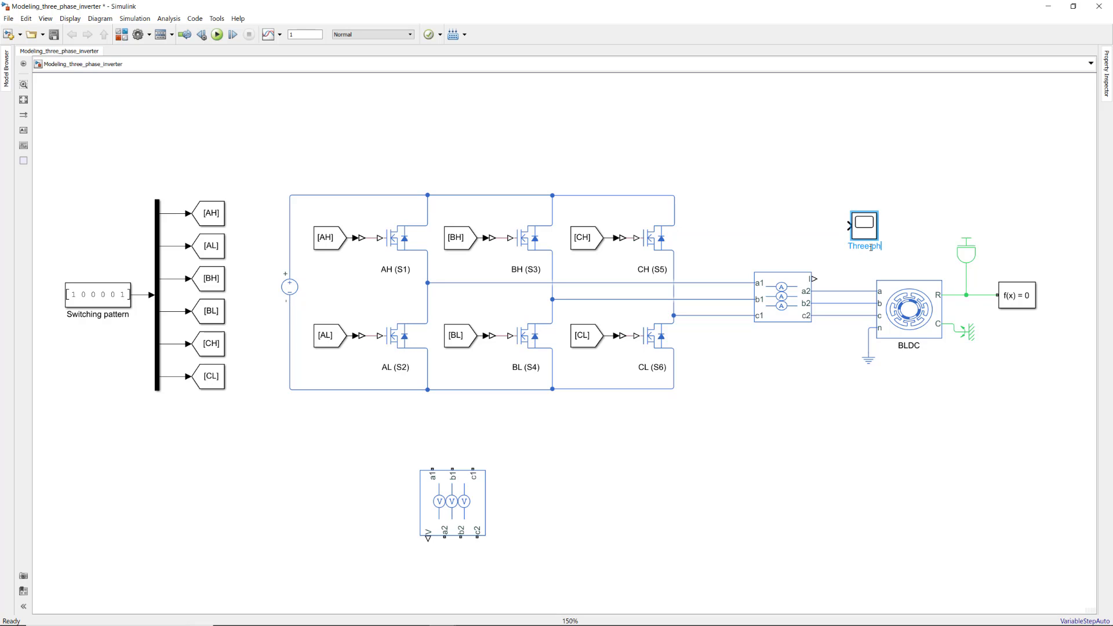
text(ase currents)
click(810, 223)
Step: Connect the current sensor's I output to the scope through a PS-Simulink Converter
double_click(810, 223)
text(PS-S)
key(Return)
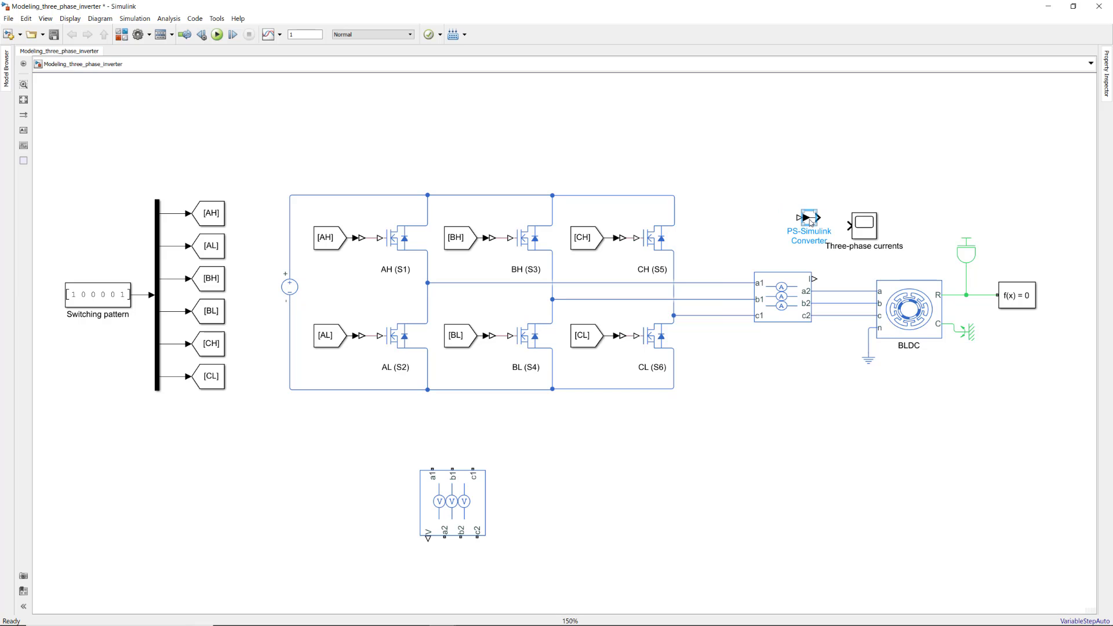
drag(781, 221, 814, 279)
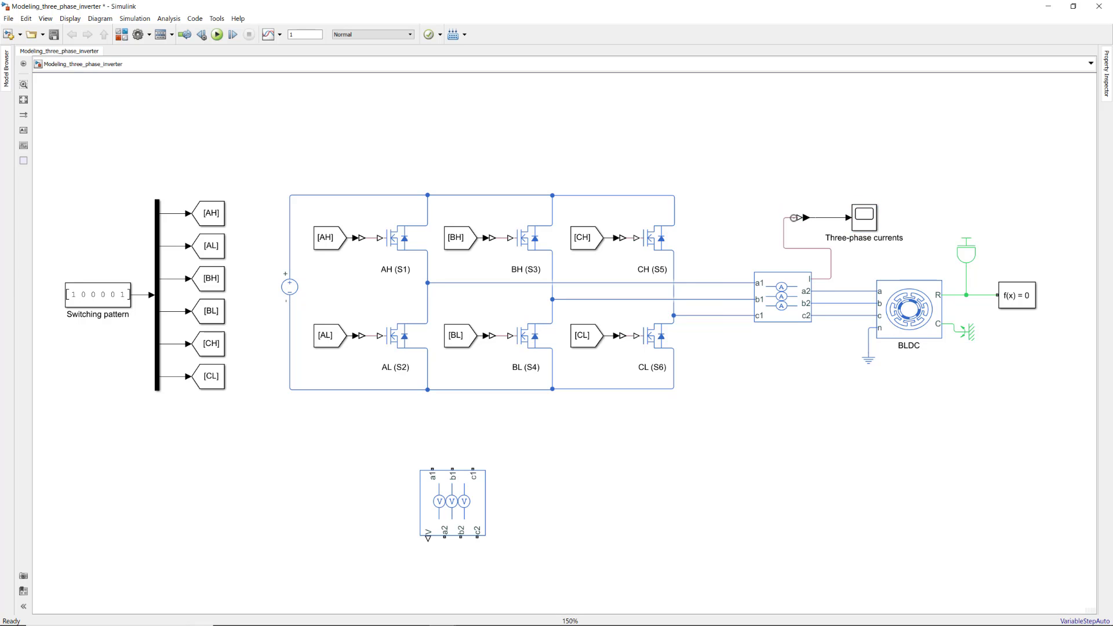
mouse_move(783, 193)
mouse_down()
mouse_move(880, 240)
mouse_move(923, 229)
mouse_move(884, 228)
mouse_up()
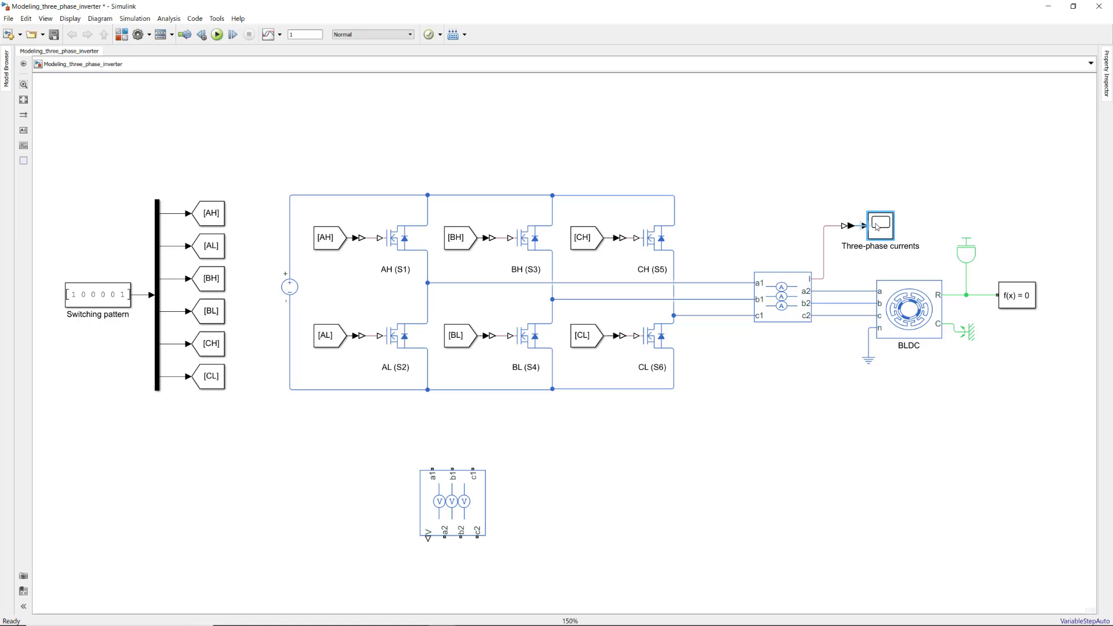
click(466, 498)
Step: Wire the voltage sensor to phases a1, b1, c1 and ground it with an Electrical Reference
mouse_move(466, 498)
mouse_down()
mouse_move(746, 393)
mouse_move(713, 283)
mouse_up()
drag(733, 357, 733, 300)
mouse_move(733, 396)
mouse_down()
mouse_move(721, 393)
mouse_move(740, 316)
mouse_up()
double_click(733, 468)
text(ele)
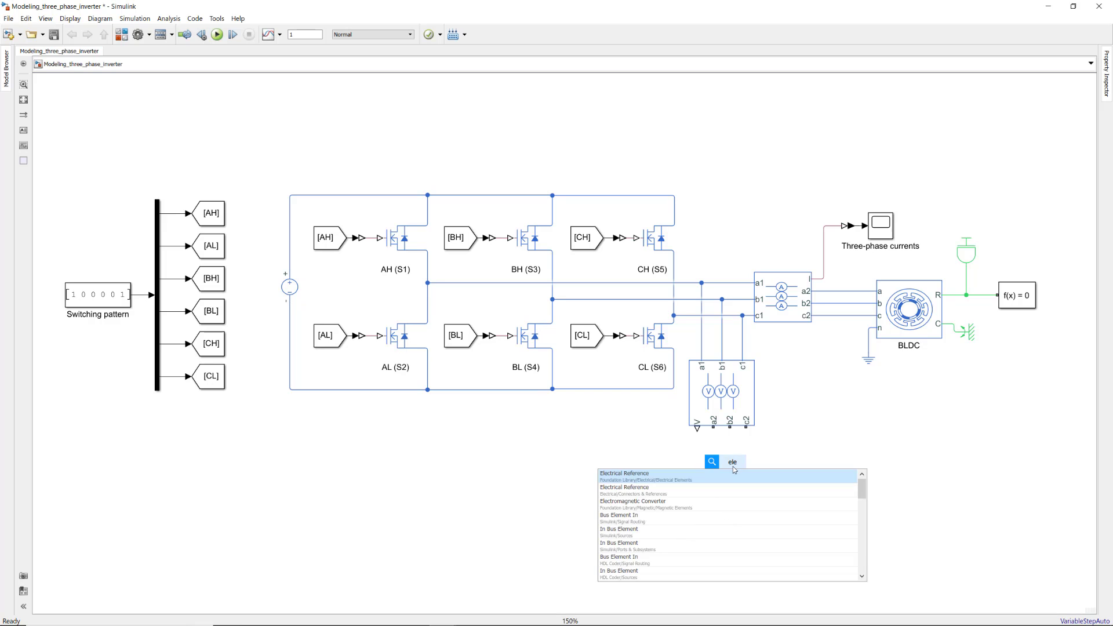
key(Return)
drag(729, 428, 729, 454)
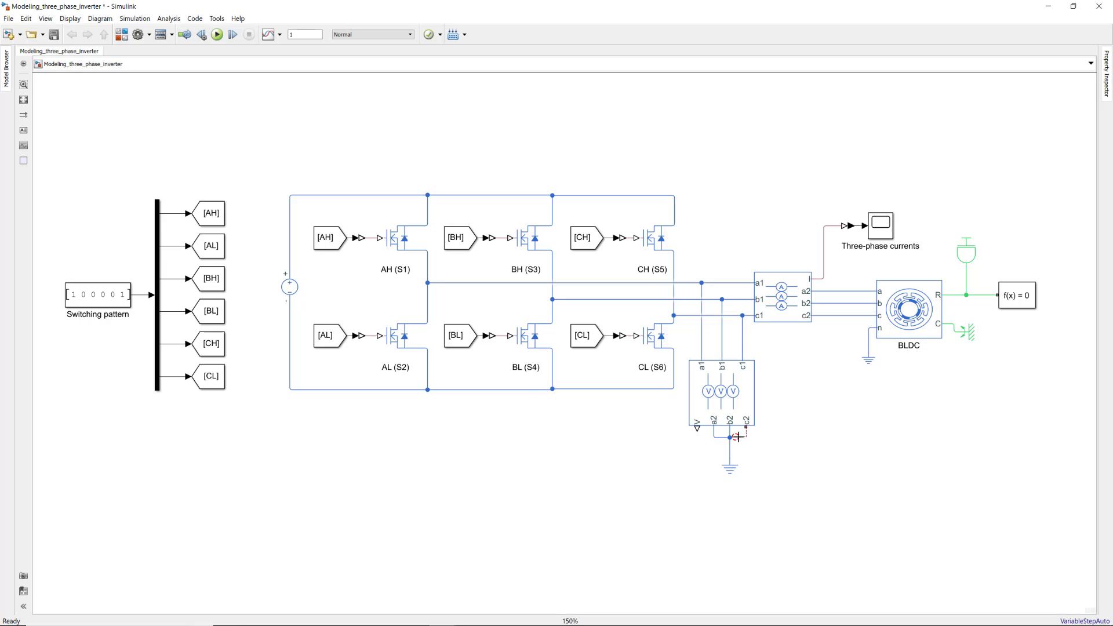
Step: Feed the sensor's V output through a PS-Simulink Converter to a flipped scope named Three-phase voltages
double_click(585, 490)
mouse_move(586, 488)
mouse_down()
mouse_move(652, 474)
mouse_move(609, 468)
mouse_up()
key(ctrl+i)
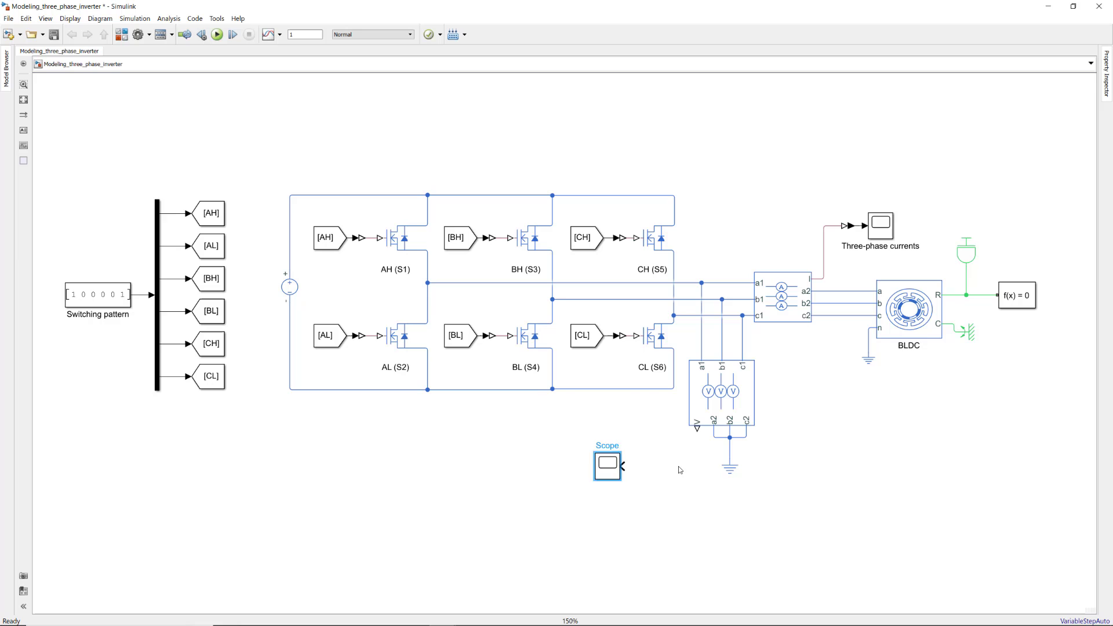
double_click(679, 467)
key(Return)
mouse_move(679, 467)
mouse_down()
mouse_move(659, 467)
mouse_move(697, 426)
mouse_up()
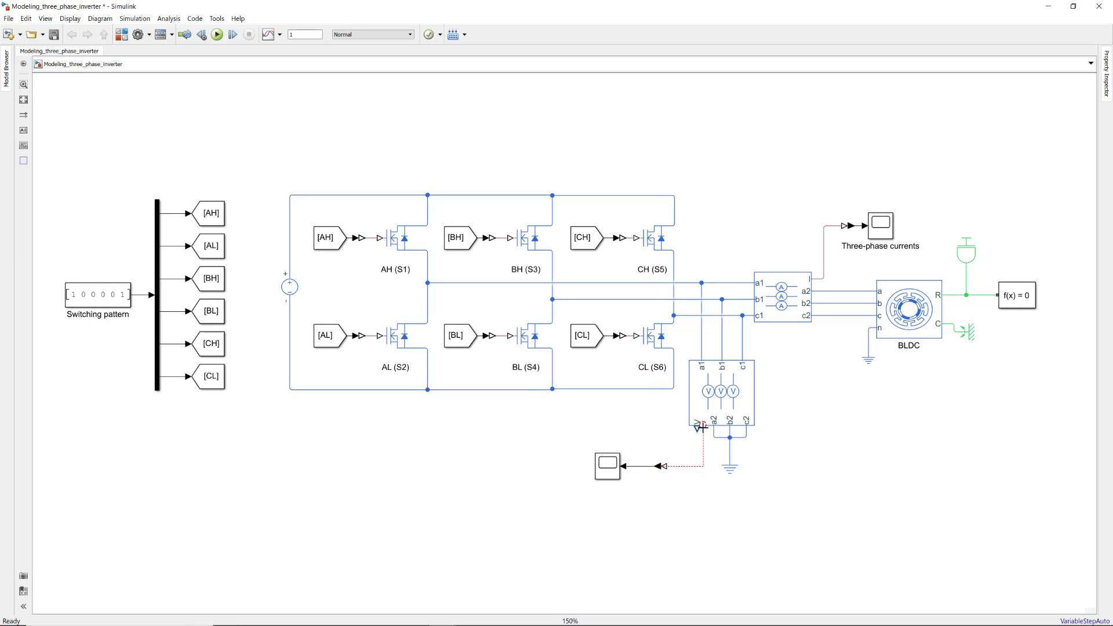
click(612, 478)
double_click(608, 436)
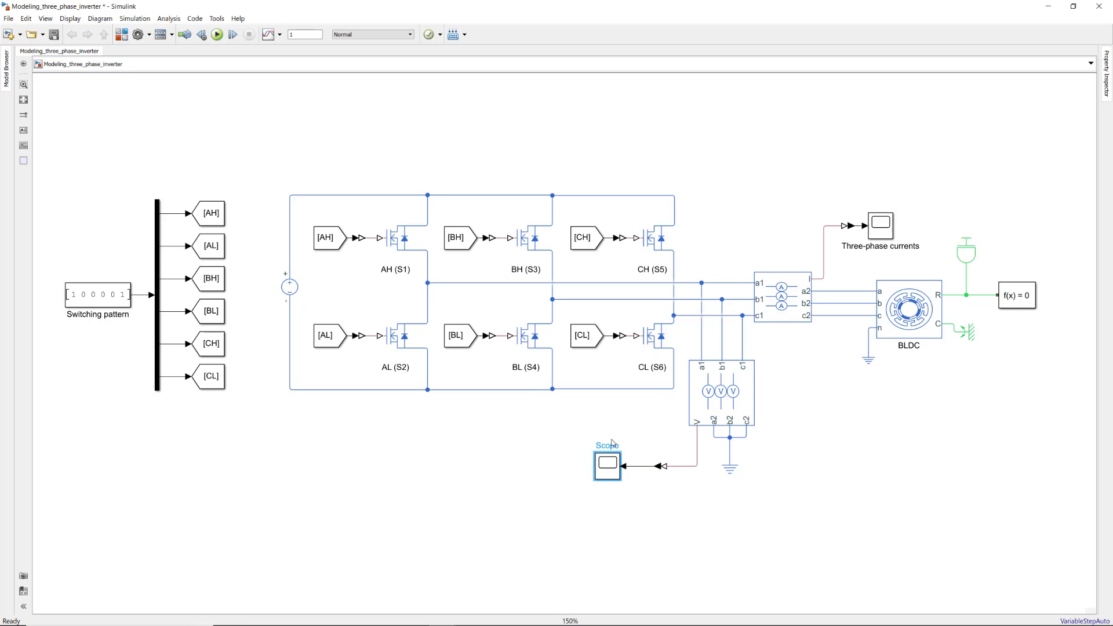
text(Three-)
text(phase voltages)
key(Return)
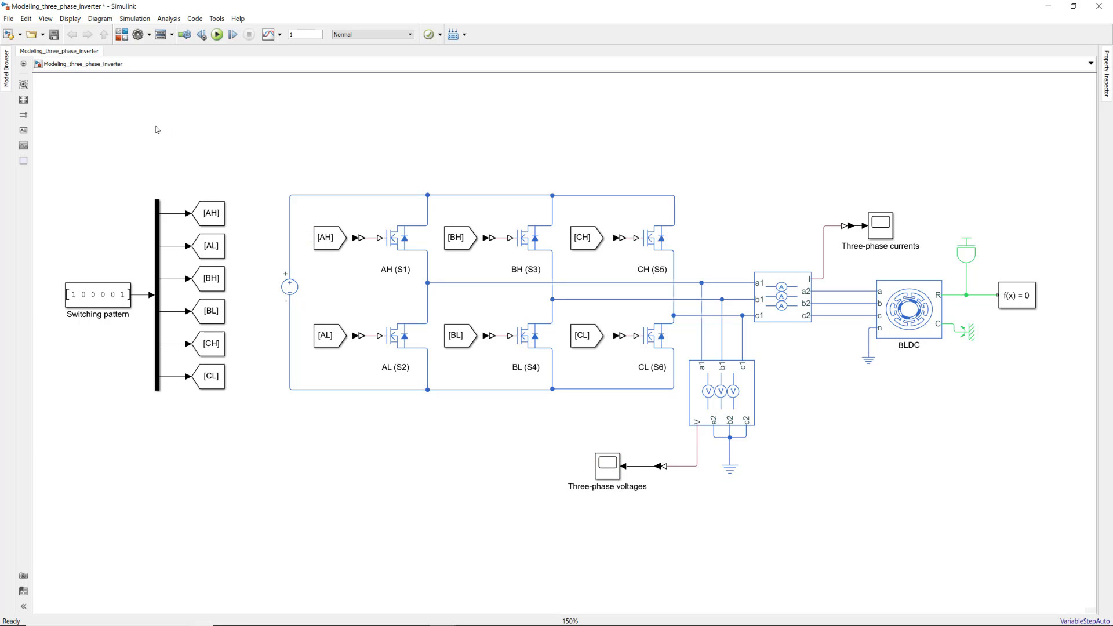
Step: Convert the box-selected inverter blocks into a subsystem and enlarge the new block
drag(138, 124, 858, 502)
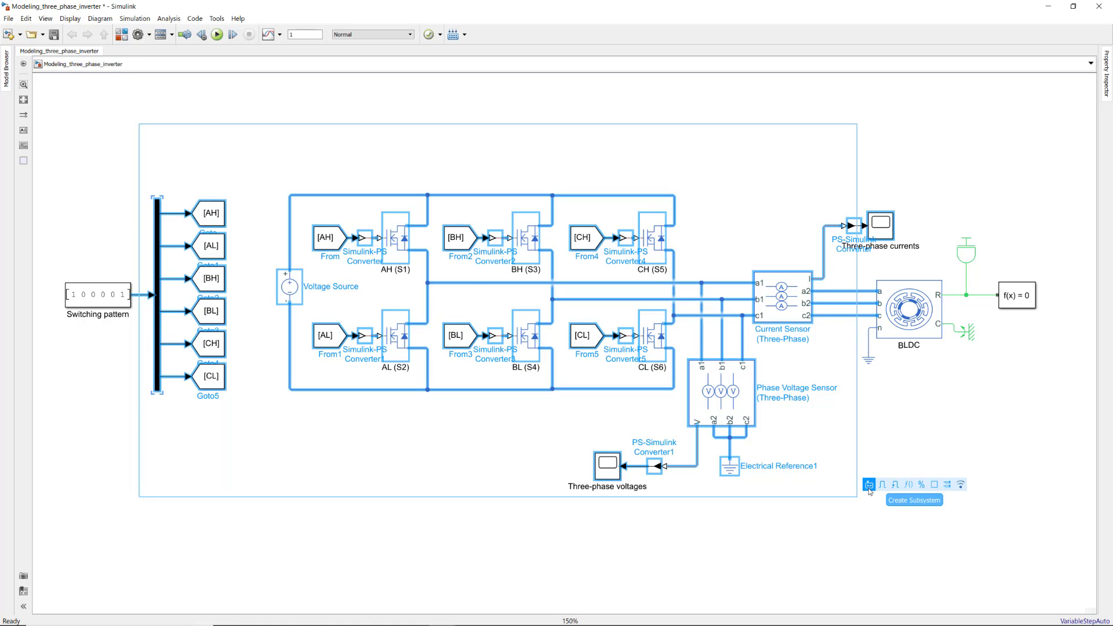
click(868, 486)
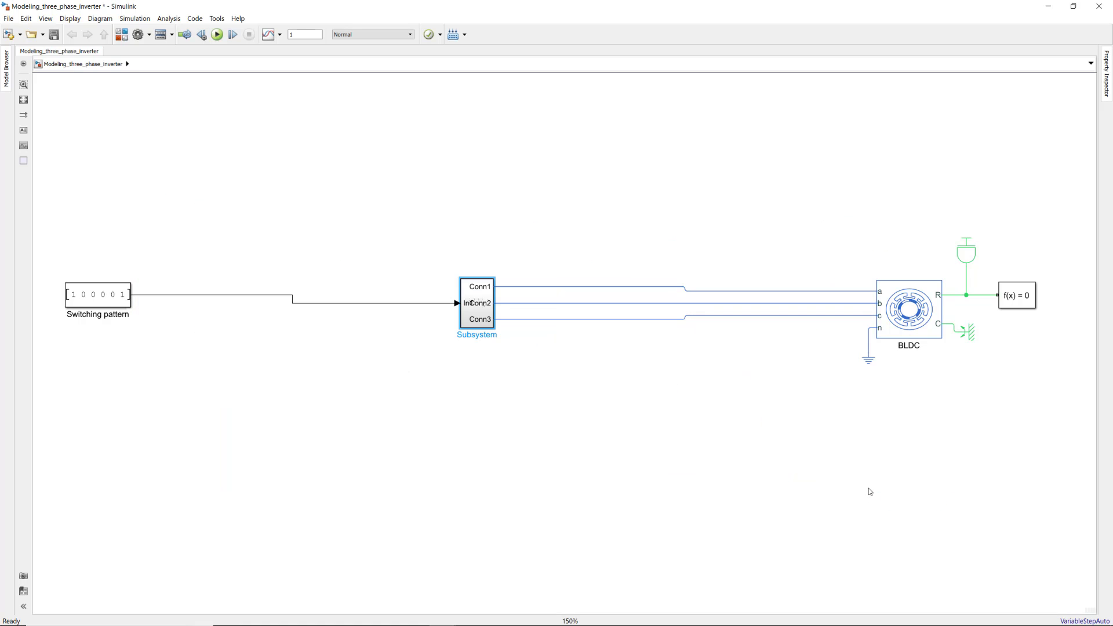
drag(494, 329, 574, 335)
Step: Move the Switching pattern block and start renaming the subsystem Three-Phase Inverter
click(119, 303)
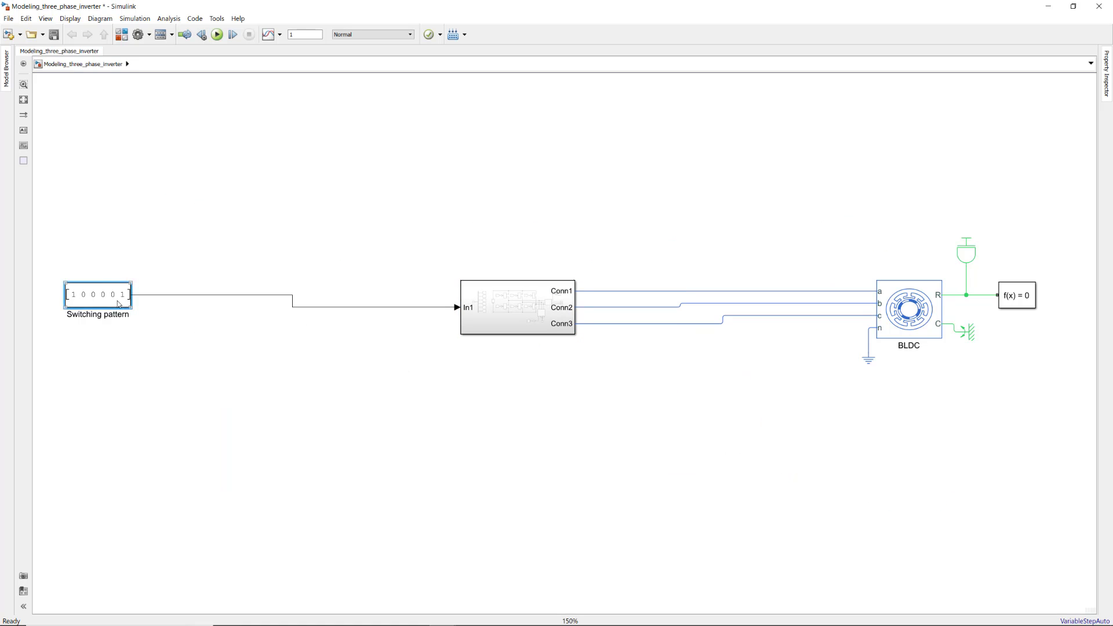
drag(119, 303, 364, 315)
double_click(520, 341)
text(Three-Phase Inverter)
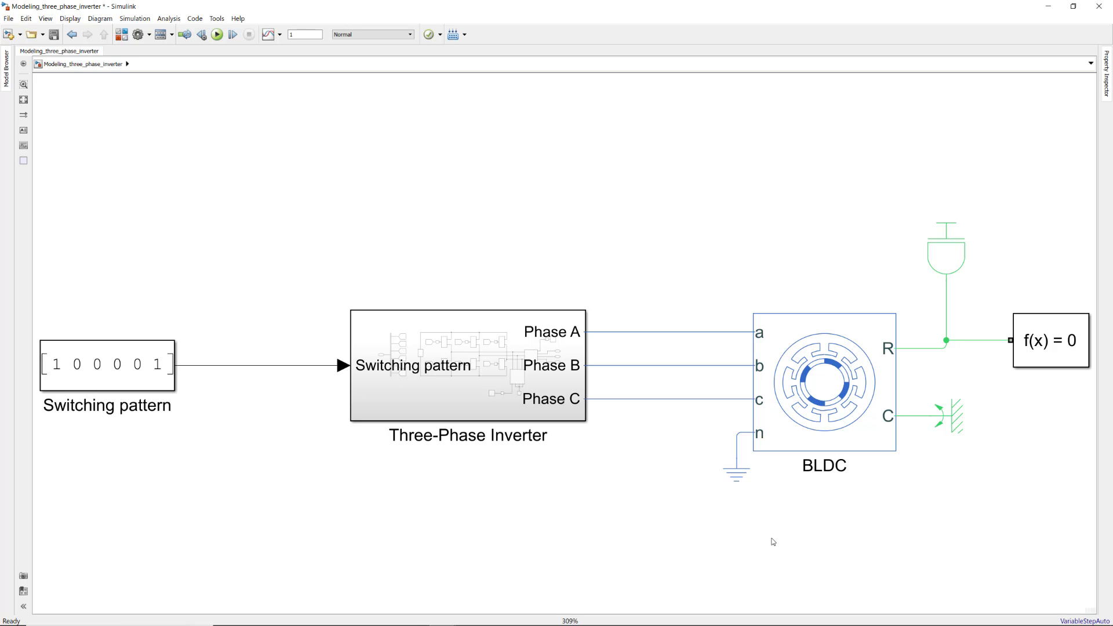
click(121, 35)
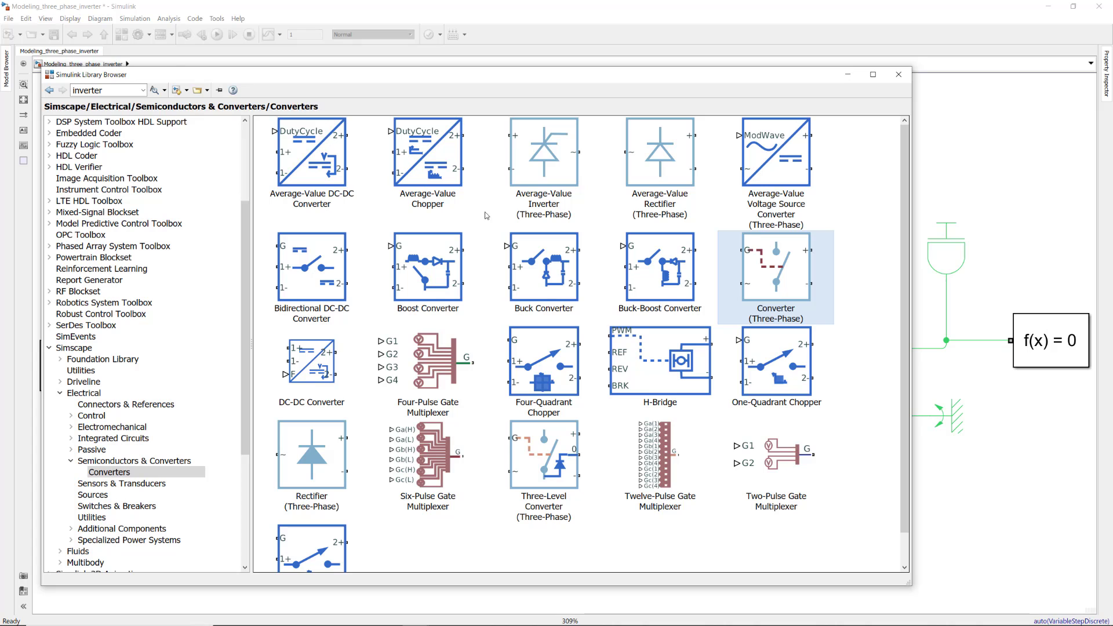
drag(769, 284, 920, 172)
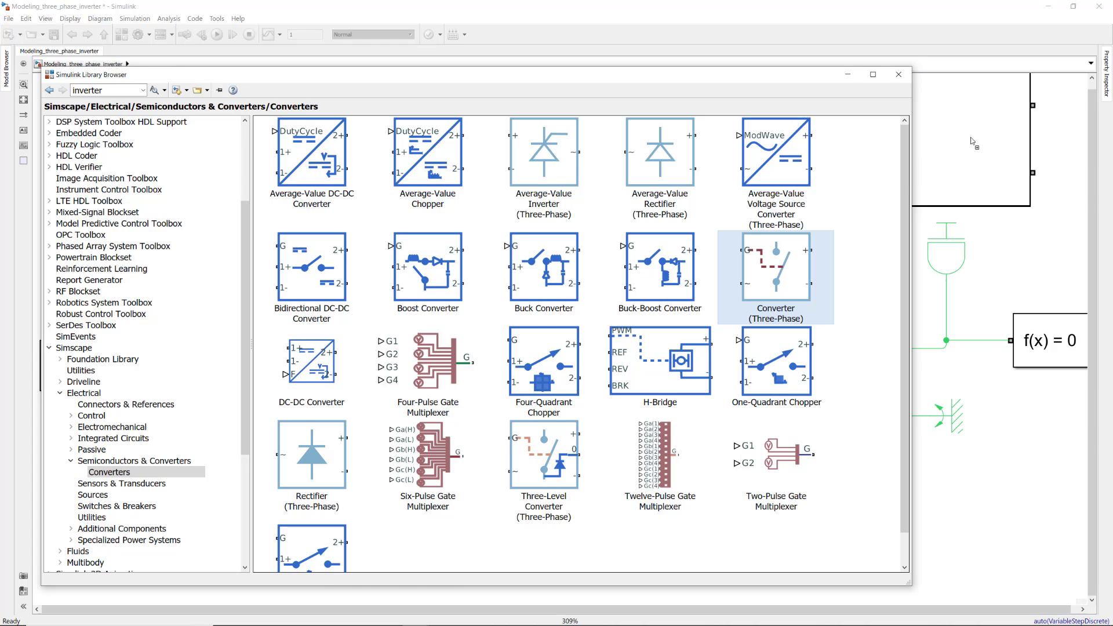
drag(654, 188, 561, 207)
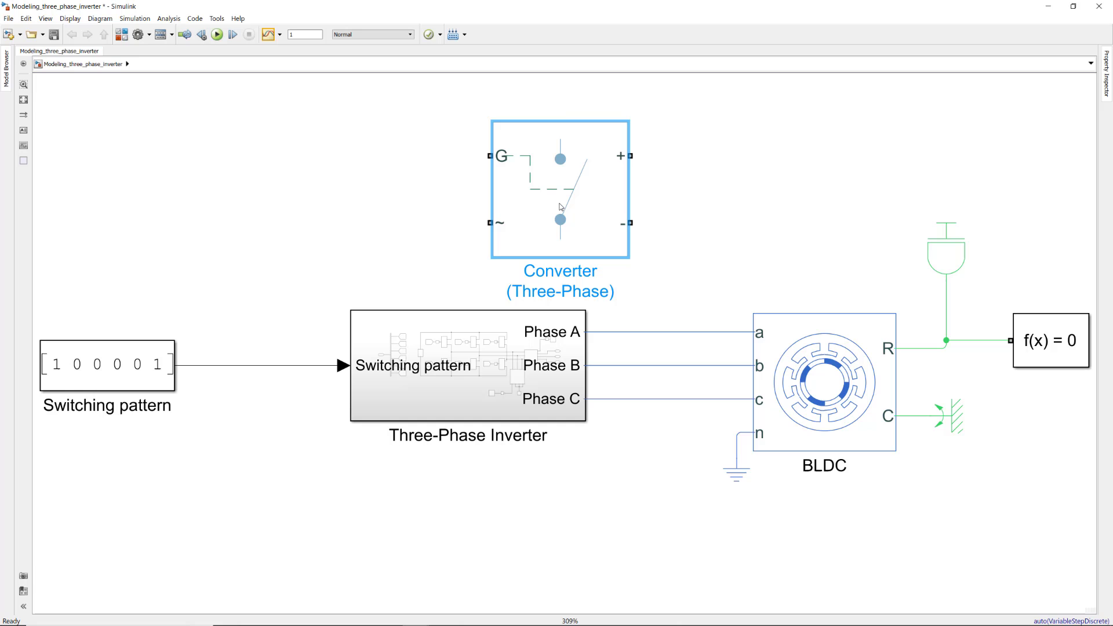
double_click(561, 207)
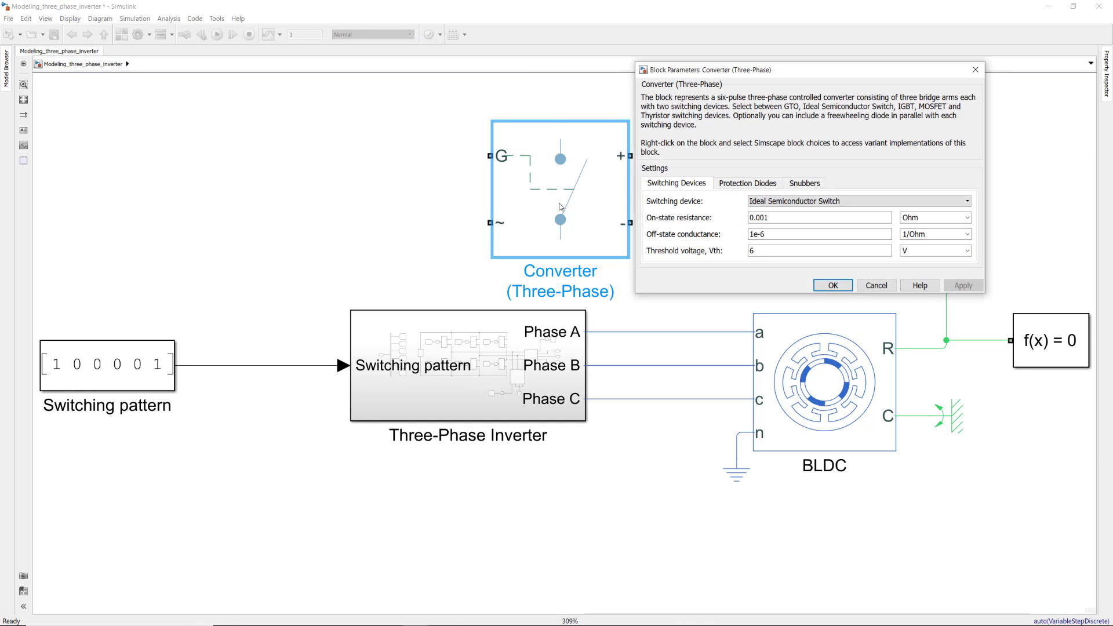
click(968, 201)
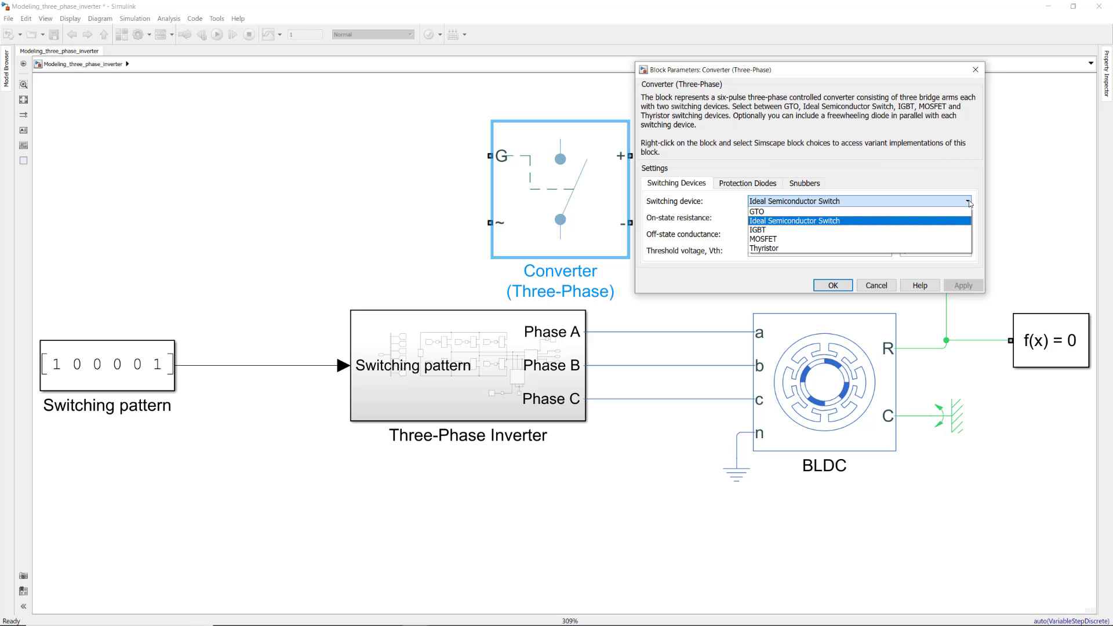
click(968, 203)
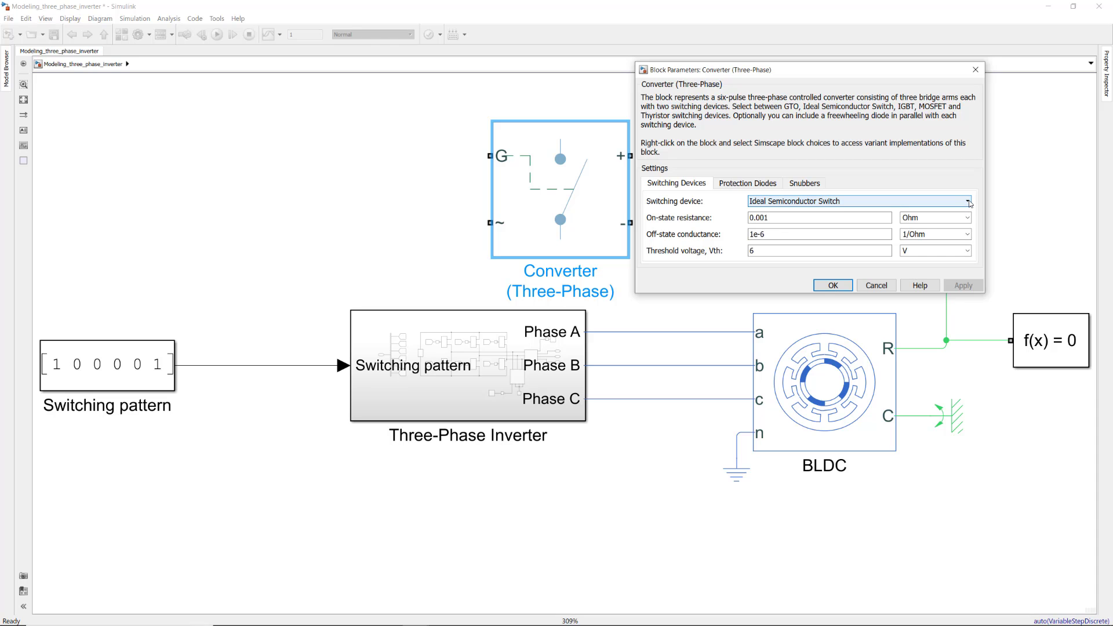
click(832, 286)
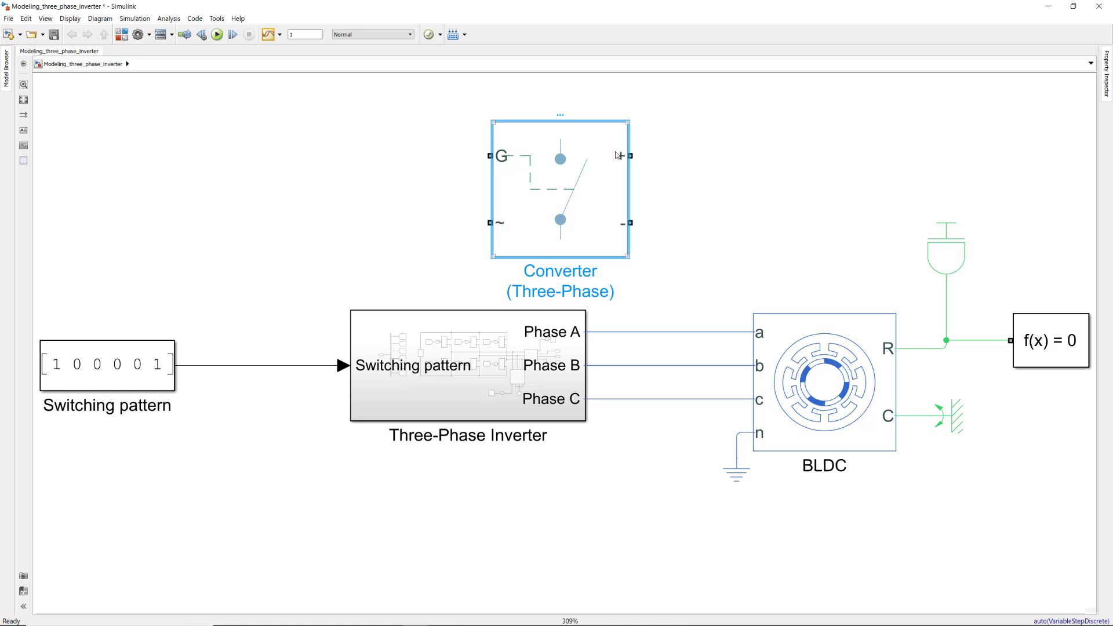
key(Delete)
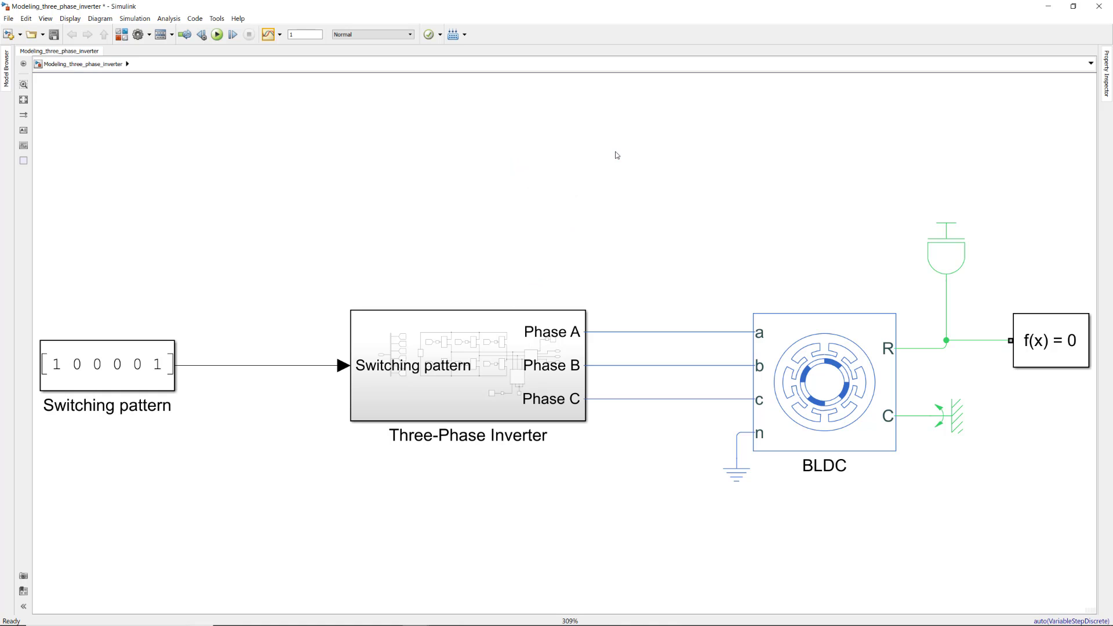
Step: Update the diagram with Ctrl+D and reposition all the model's blocks
key(ctrl+d)
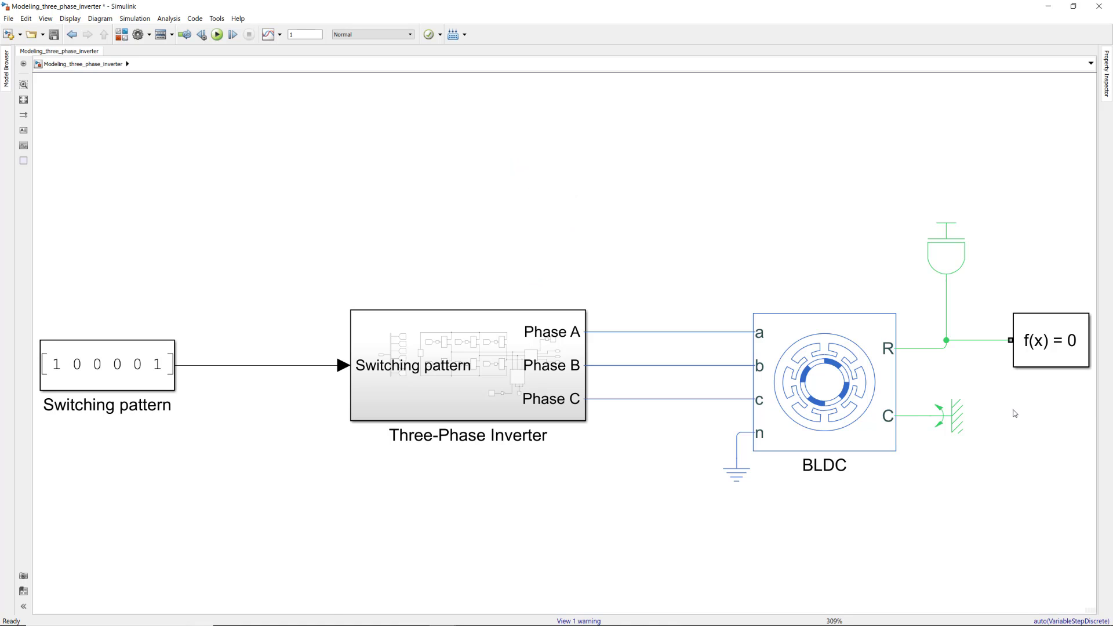
key(ctrl+a)
scroll(1015, 414, down, 2)
drag(1014, 414, 773, 348)
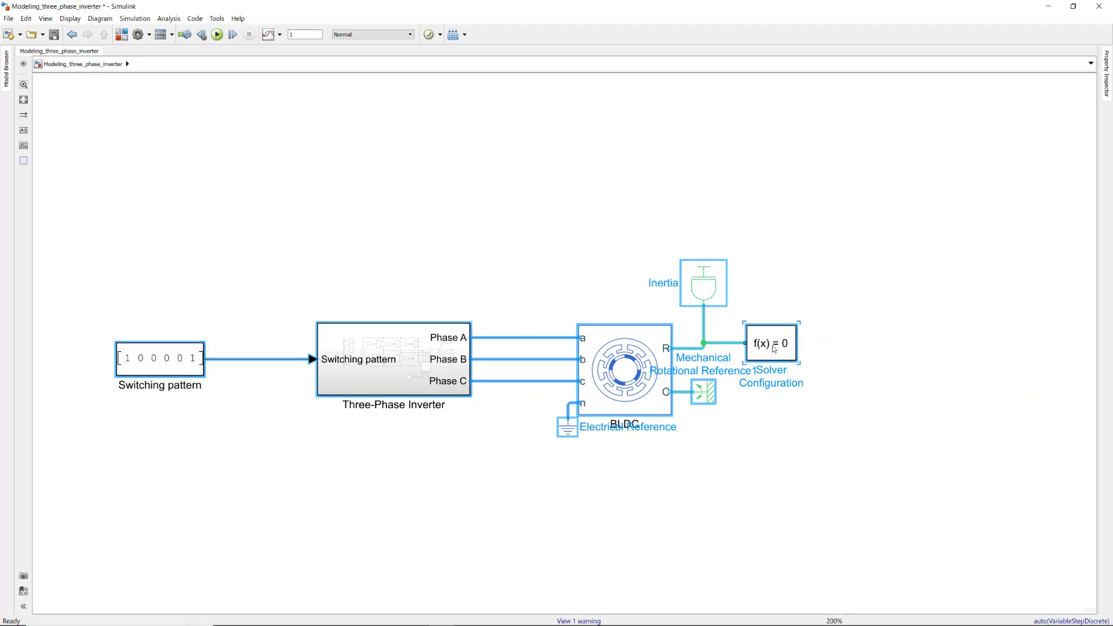
click(806, 249)
Step: Insert an Ideal Rotational Motion Sensor on the motor shaft, grounded by a Mechanical Rotational Reference
double_click(778, 208)
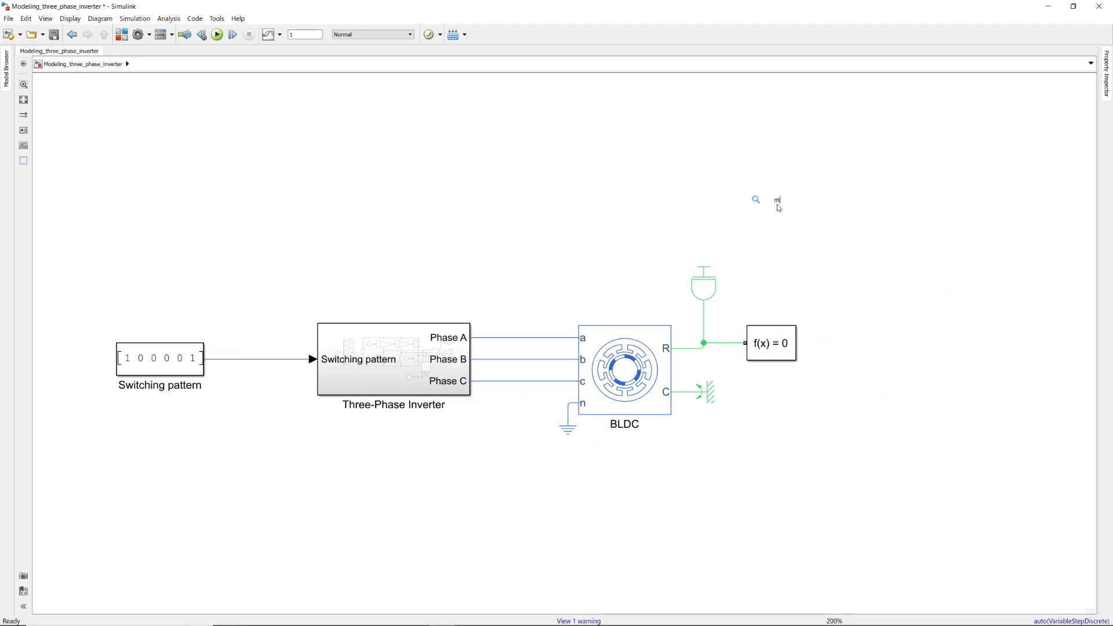
text(motio)
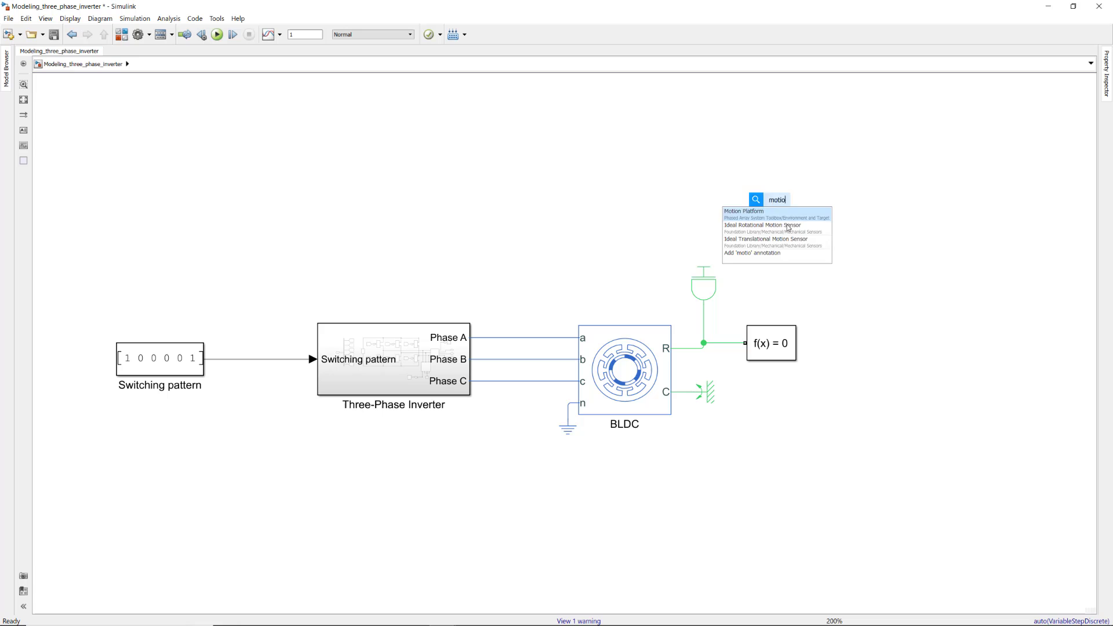
click(783, 226)
drag(757, 202, 734, 343)
mouse_move(705, 392)
mouse_down()
mouse_move(826, 186)
mouse_move(897, 198)
mouse_up()
Step: Add a PS-Simulink Converter and Scope on the speed output, and copy them for the angle output
double_click(861, 200)
text(ps)
click(892, 211)
double_click(898, 198)
text(scope)
key(Return)
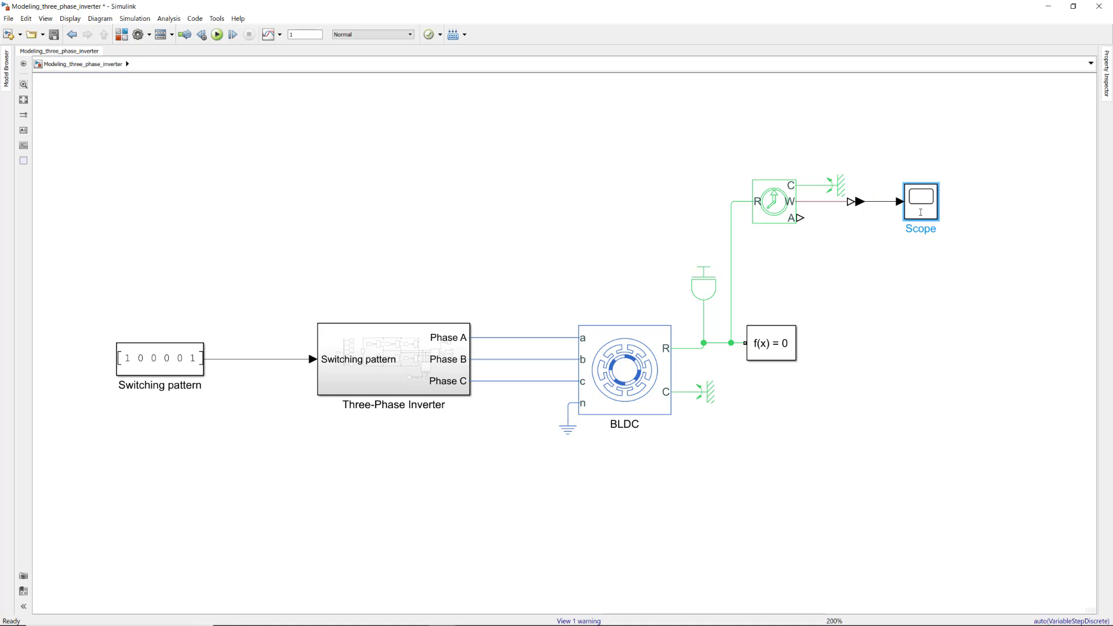
click(863, 202)
shift+click(921, 201)
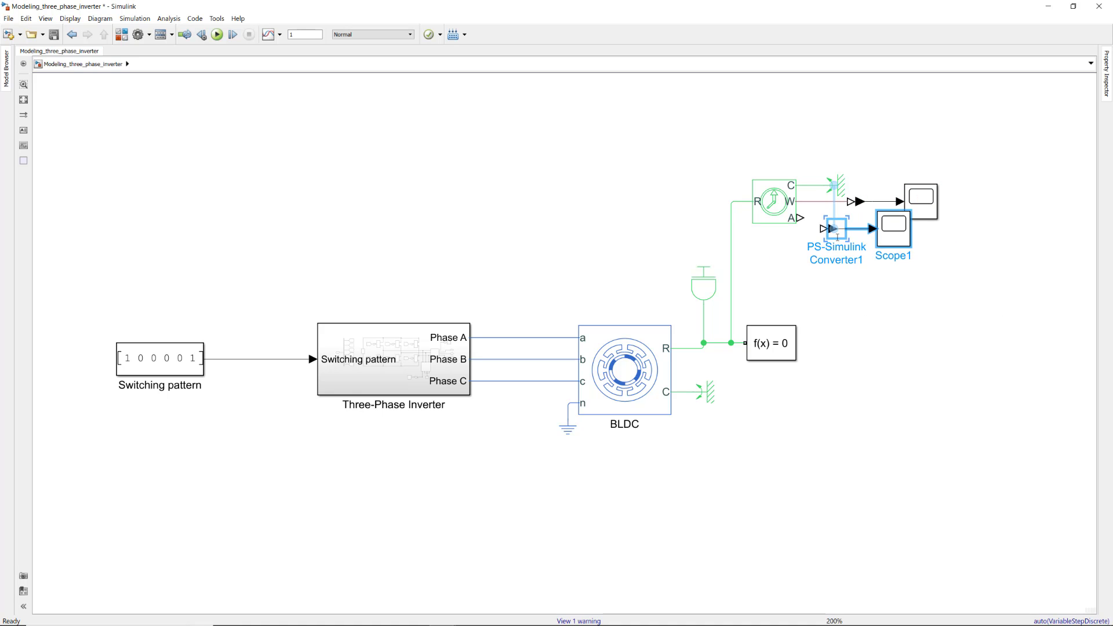
ctrl+drag(864, 202, 863, 244)
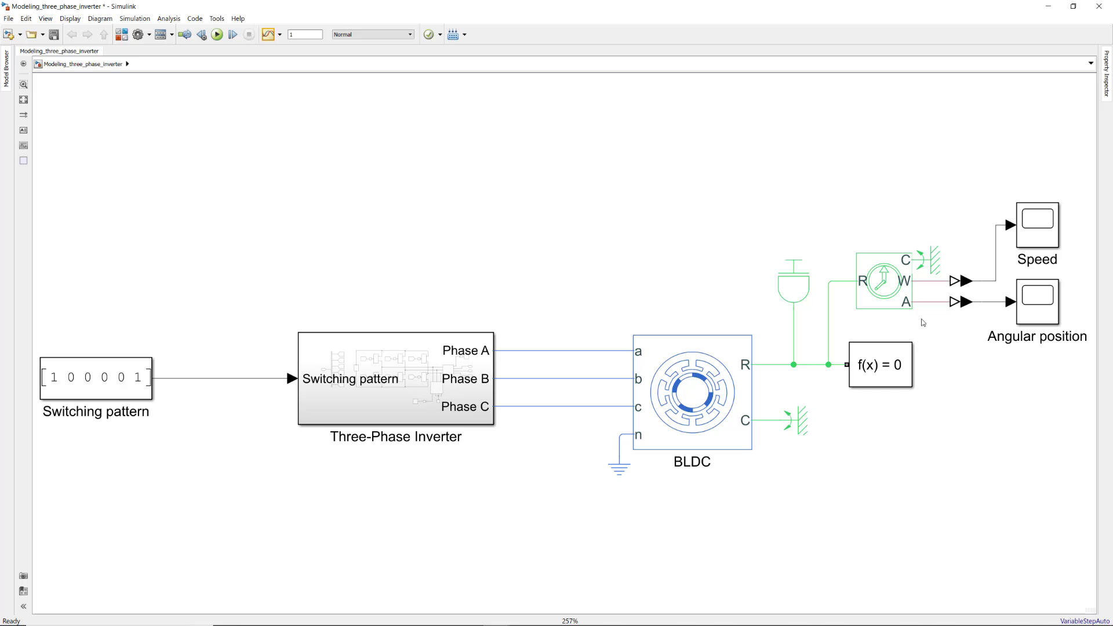
Step: Set the motion sensor's Initial angle unit to deg
double_click(905, 300)
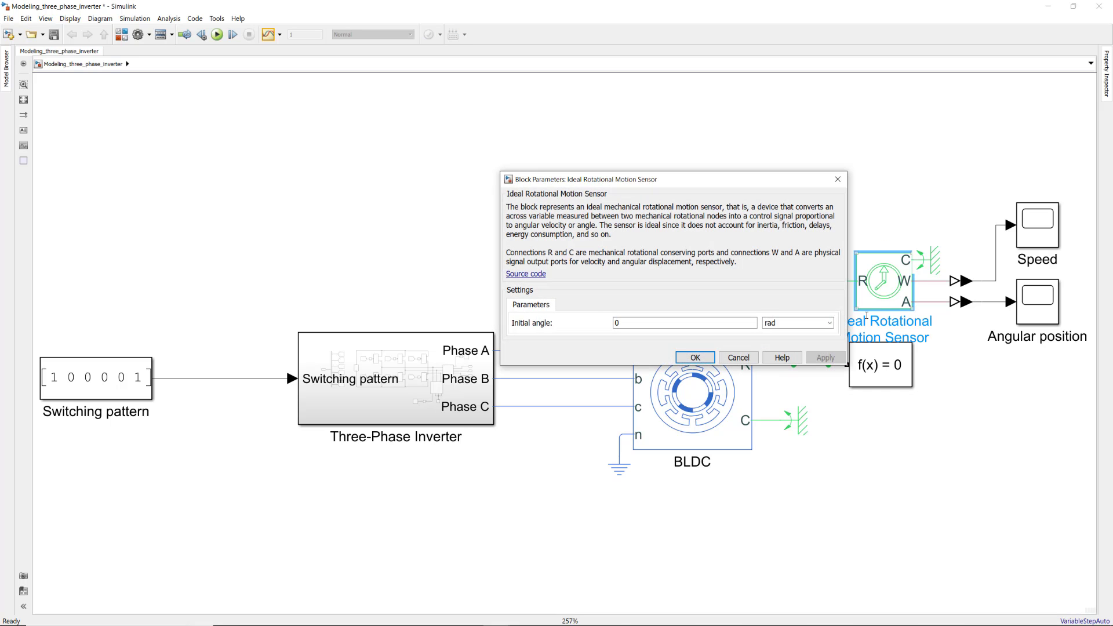
click(829, 323)
click(831, 340)
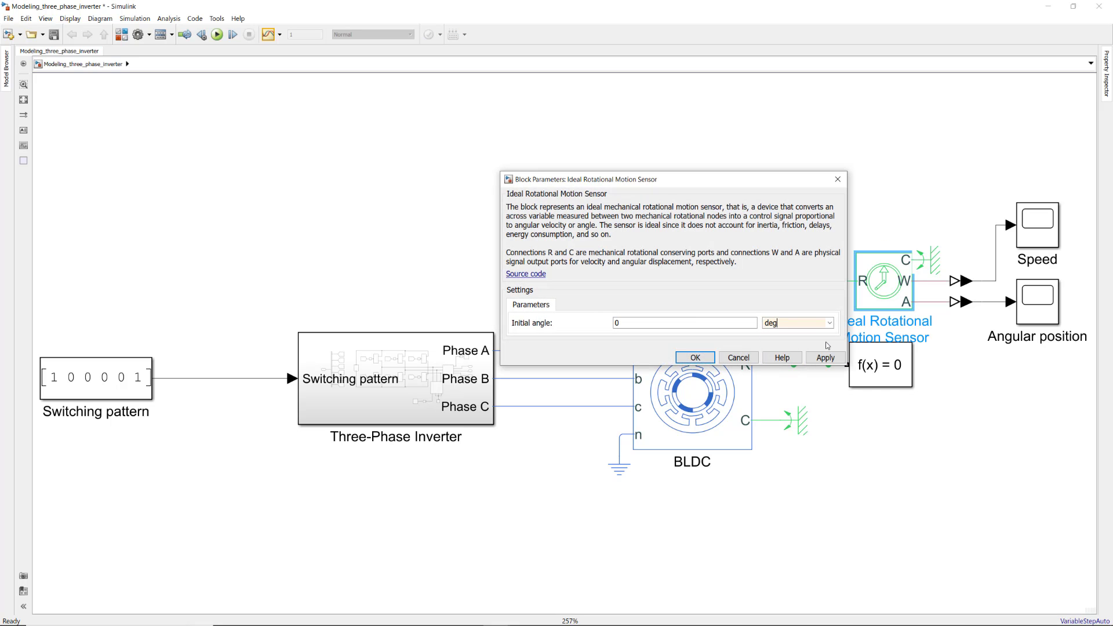
click(710, 358)
Step: Set the speed converter's output unit to deg/s and open the angle converter's settings
click(969, 287)
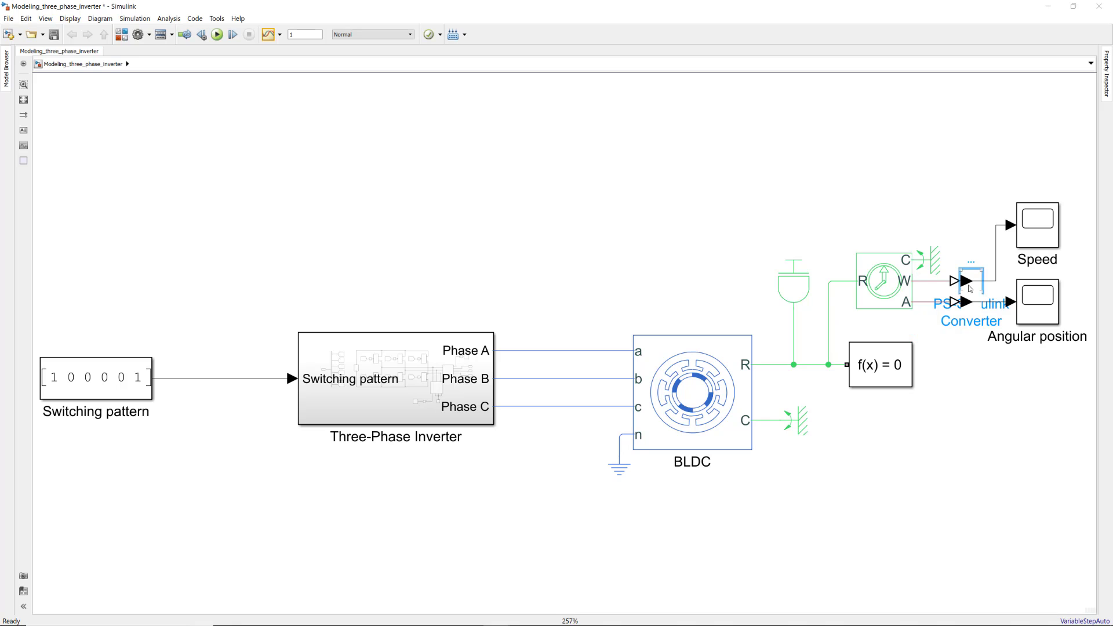
double_click(970, 287)
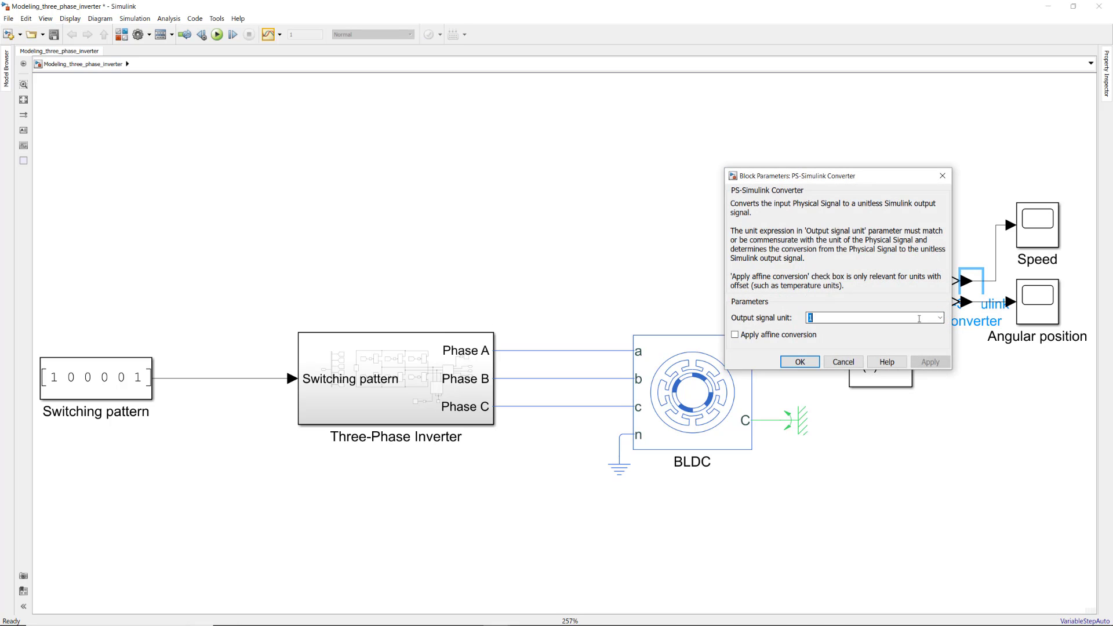
text(deg/s)
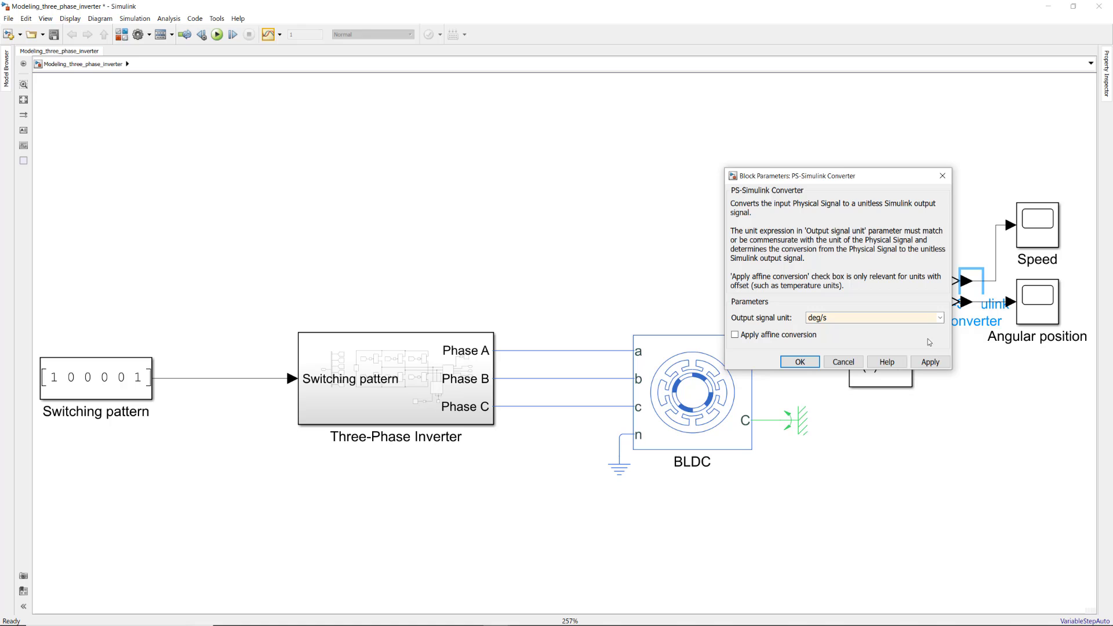
click(931, 362)
click(801, 362)
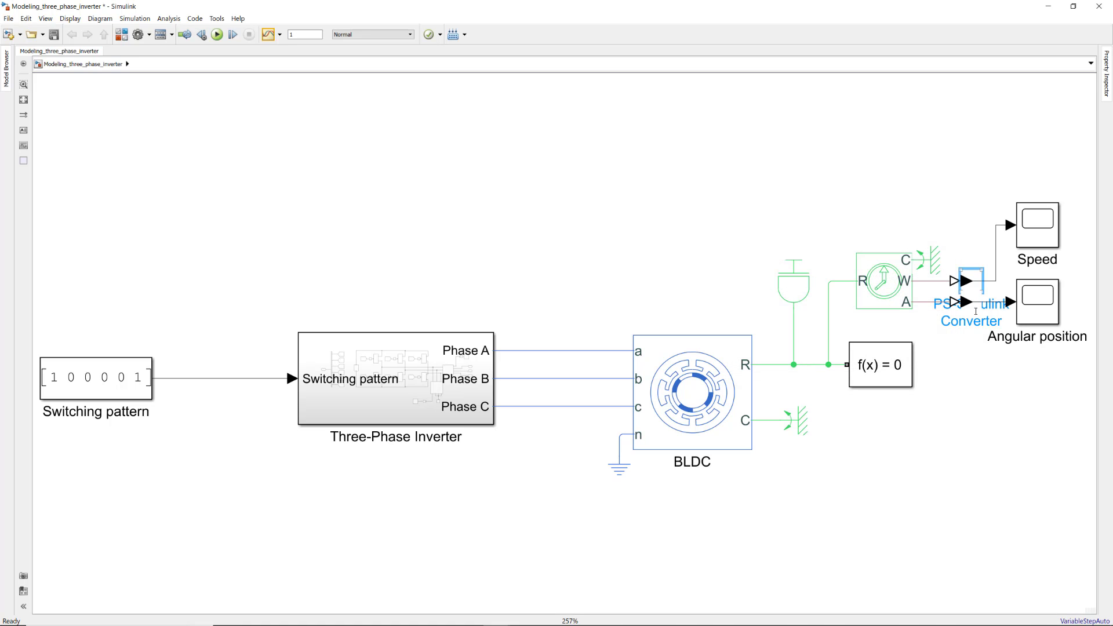
double_click(976, 311)
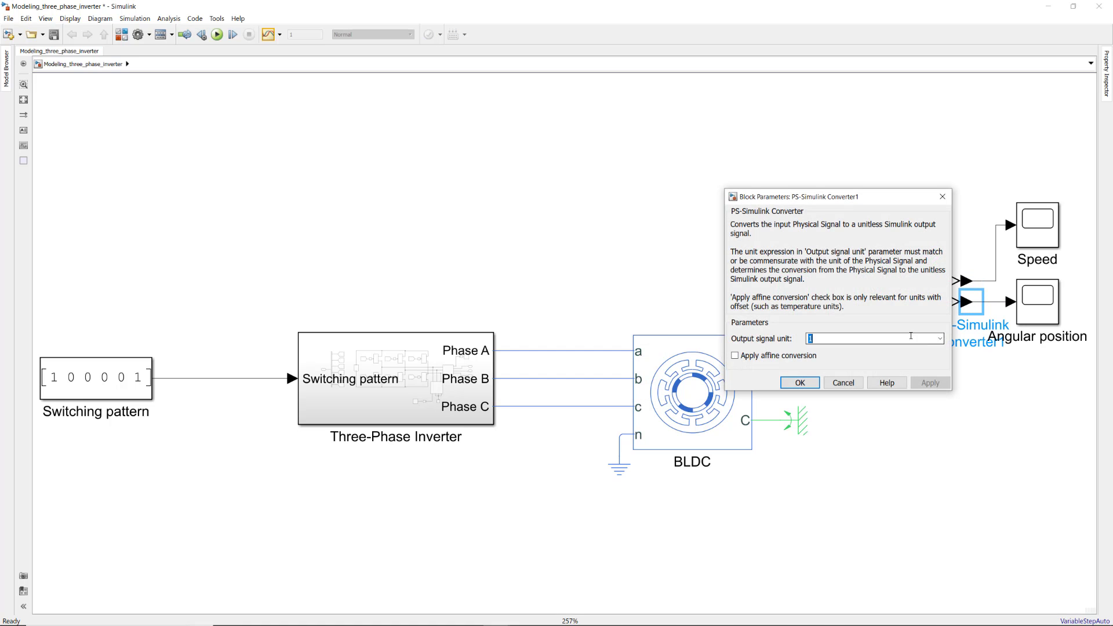
text(deg)
Step: Close the angle converter and label the signal lines switchPattern and theta
click(800, 382)
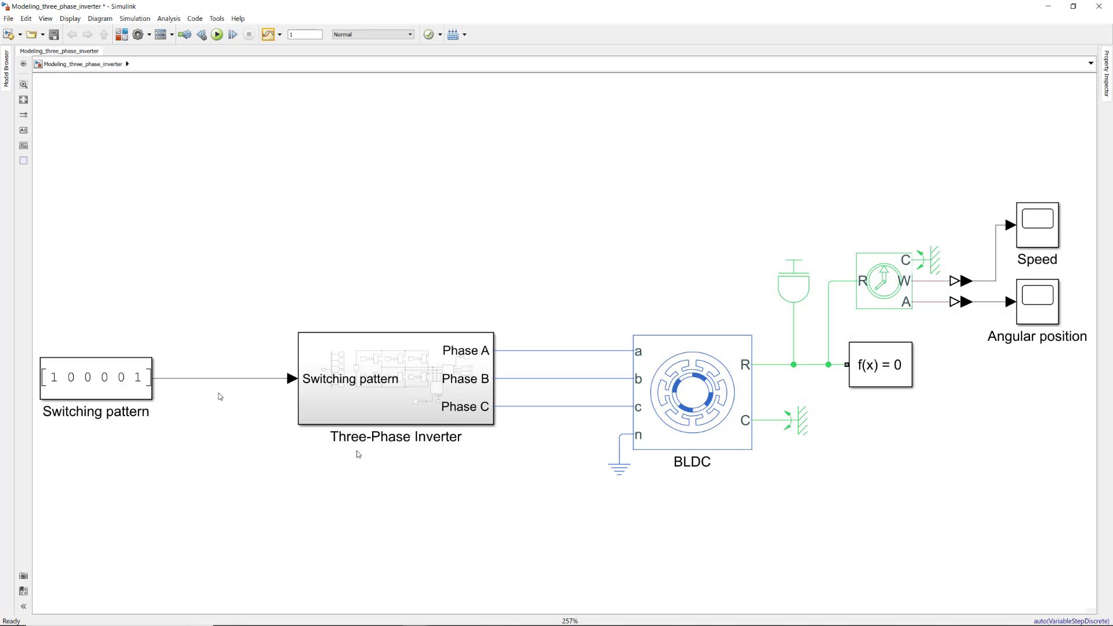
double_click(213, 379)
text(switch)
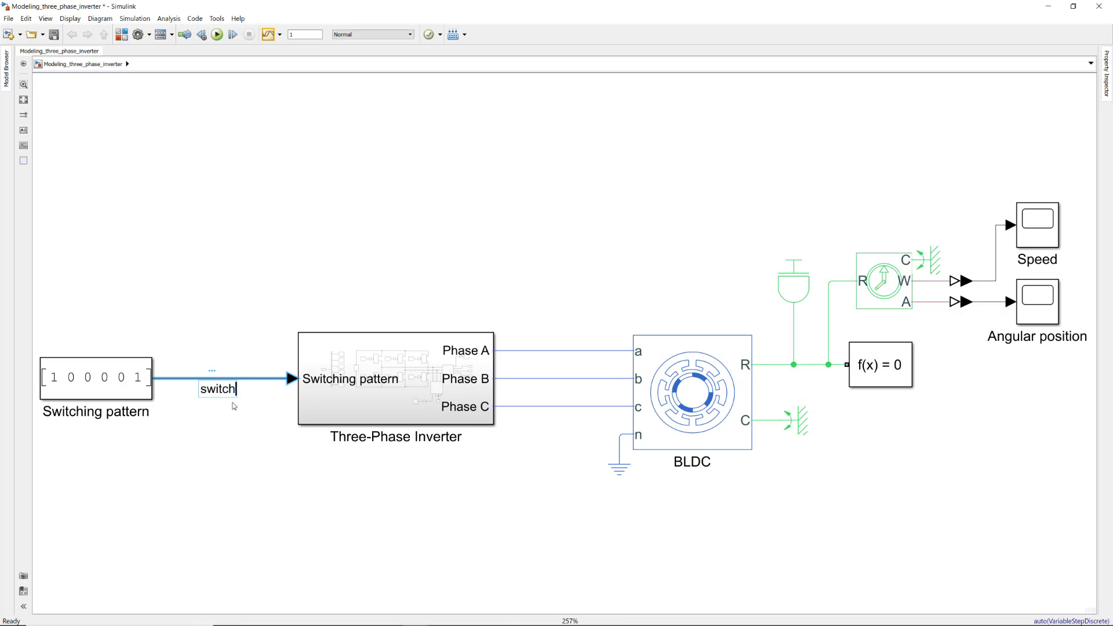
text(Pattern)
click(990, 302)
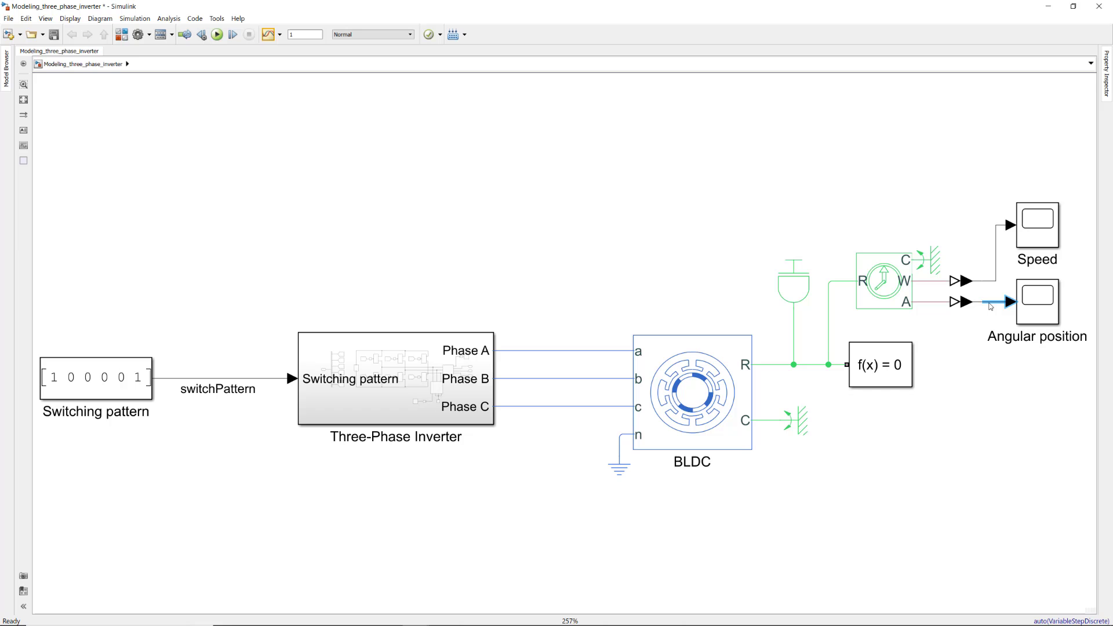
double_click(990, 305)
text(theta)
click(200, 296)
Step: Enable logging on the switchPattern and theta signals
right_click(247, 379)
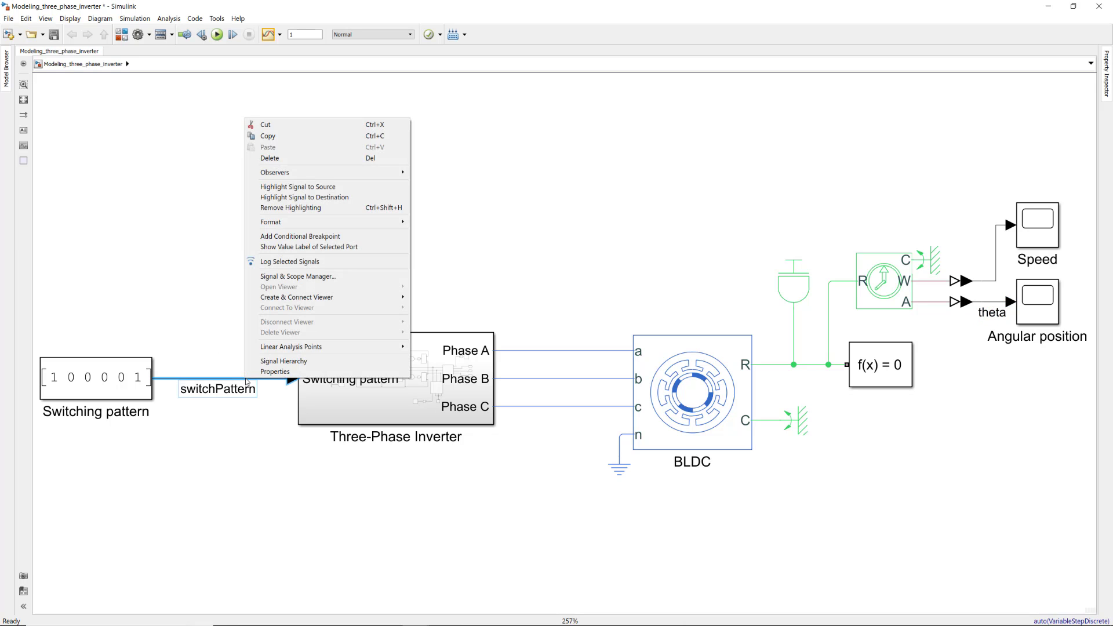
click(316, 262)
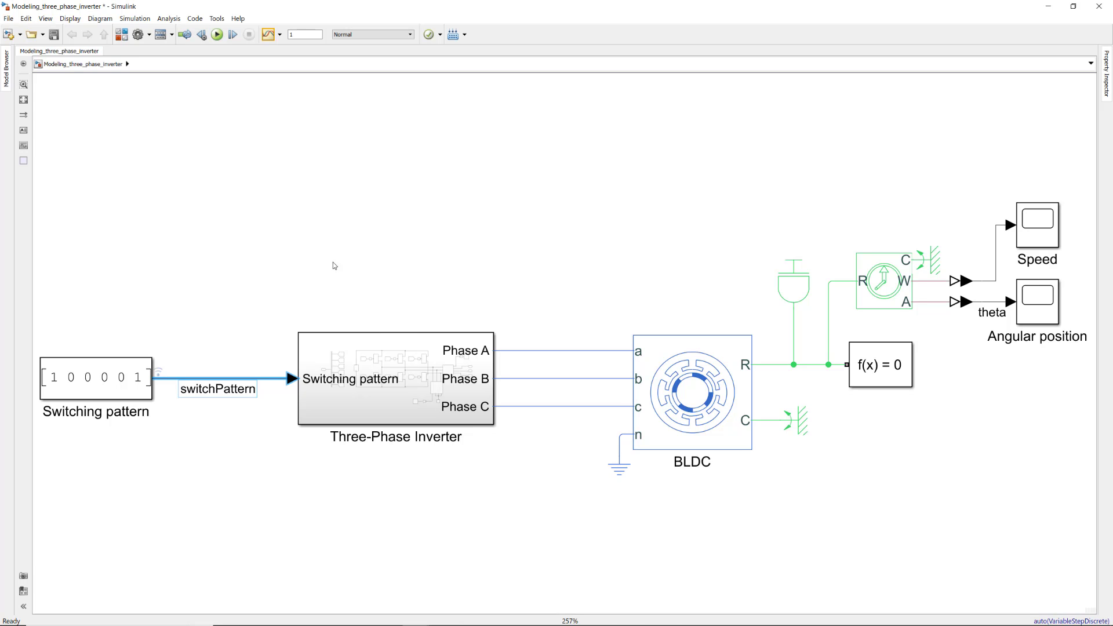
click(994, 304)
right_click(993, 303)
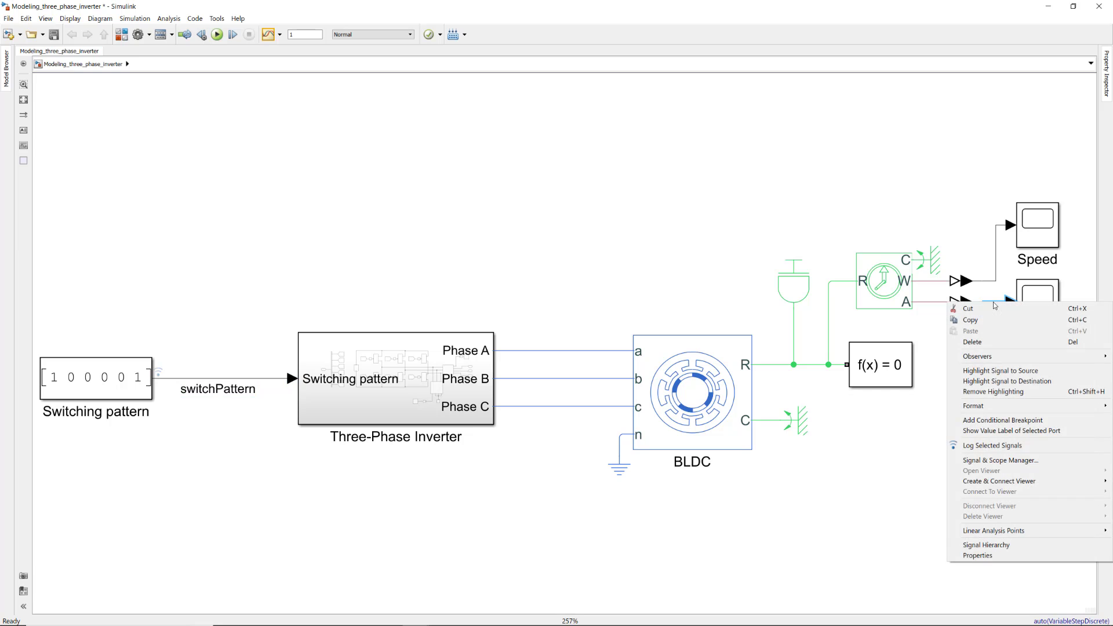
click(1016, 446)
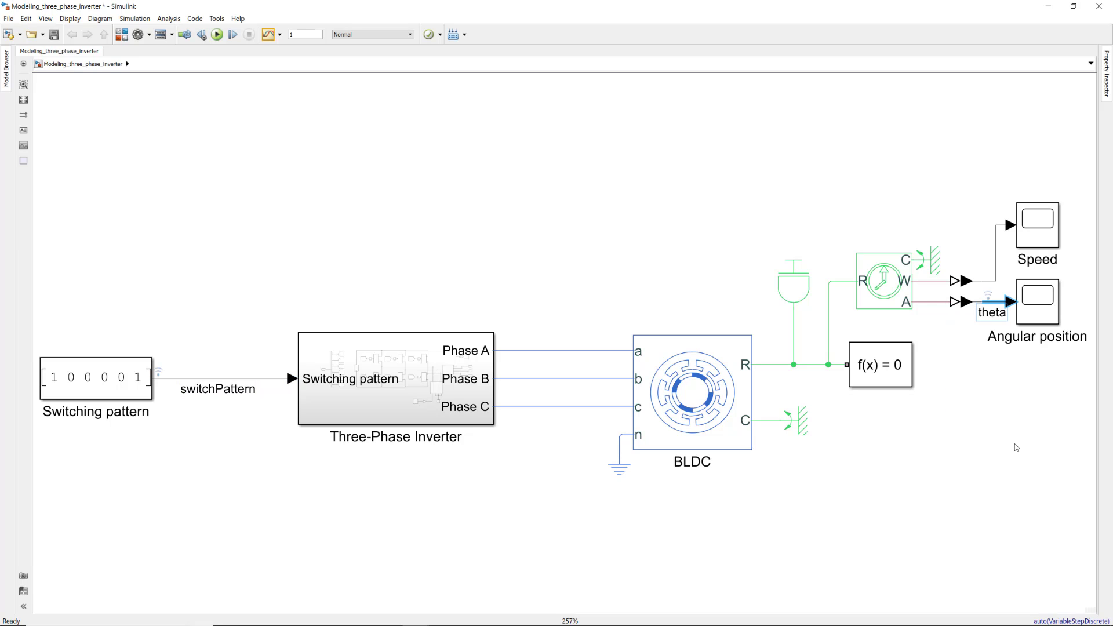
click(1014, 444)
Step: Switch to the MATLAB Command Window to enter animateRotorPosition
key(alt+Tab)
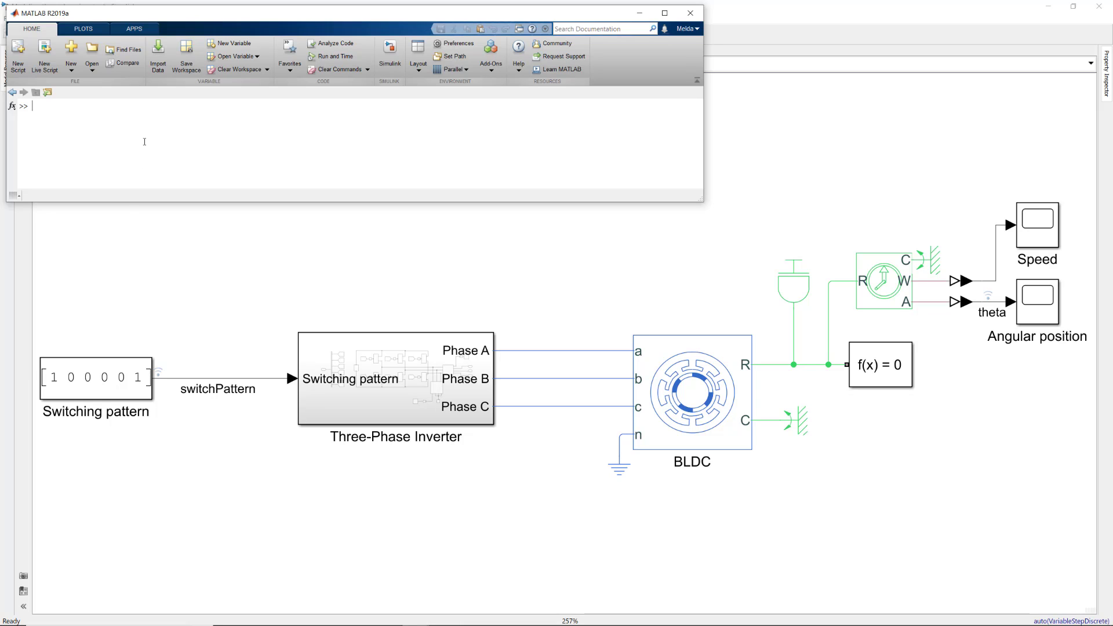
text(animateRot)
text(orPosi)
text(tion)
Step: Run the animateRotorPosition command, starting the motor model simulation
key(Return)
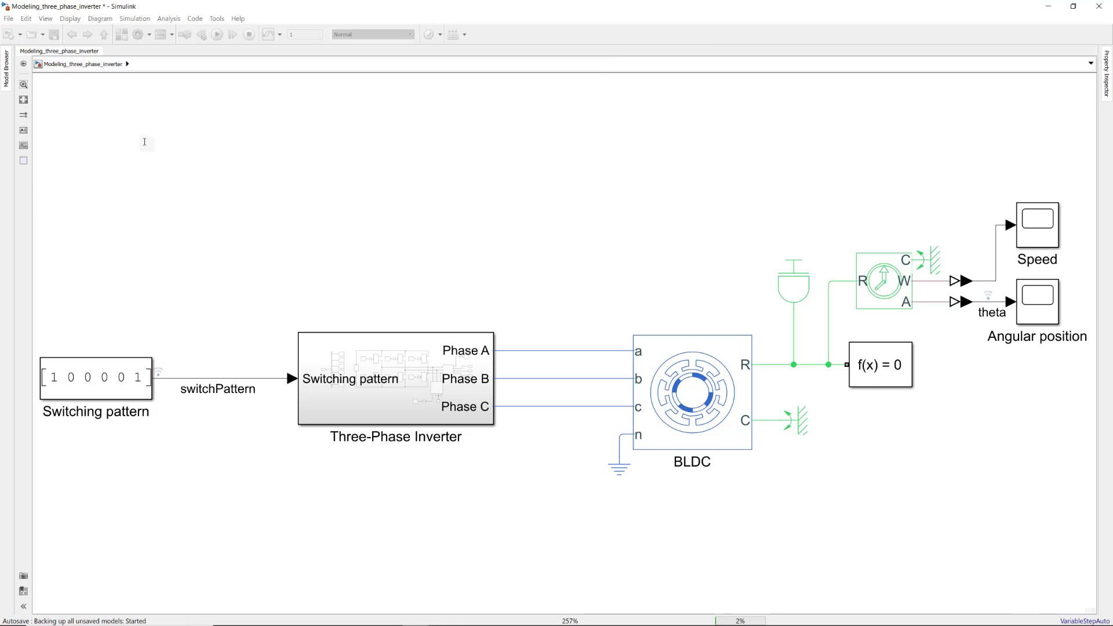